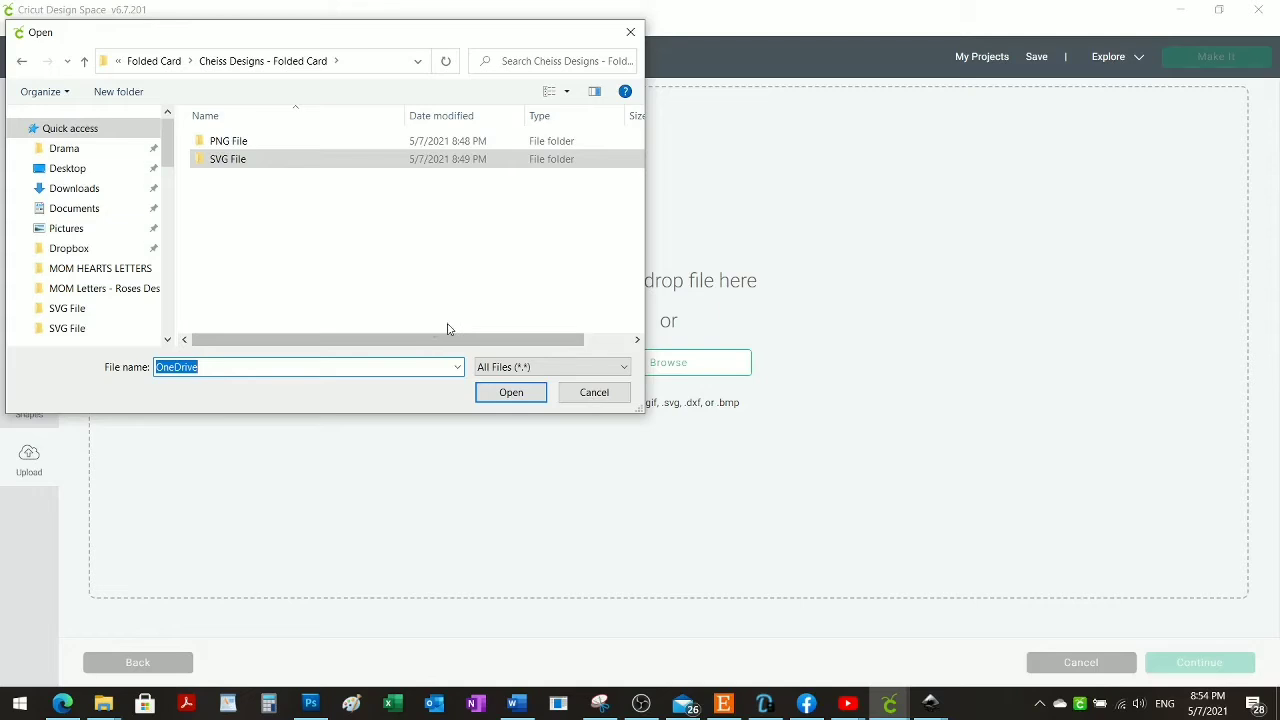
Upload "Cheiss Designs - Folded card.svg" from the SVG File folder as a cut image.
left_click(245, 162)
double_click(245, 162)
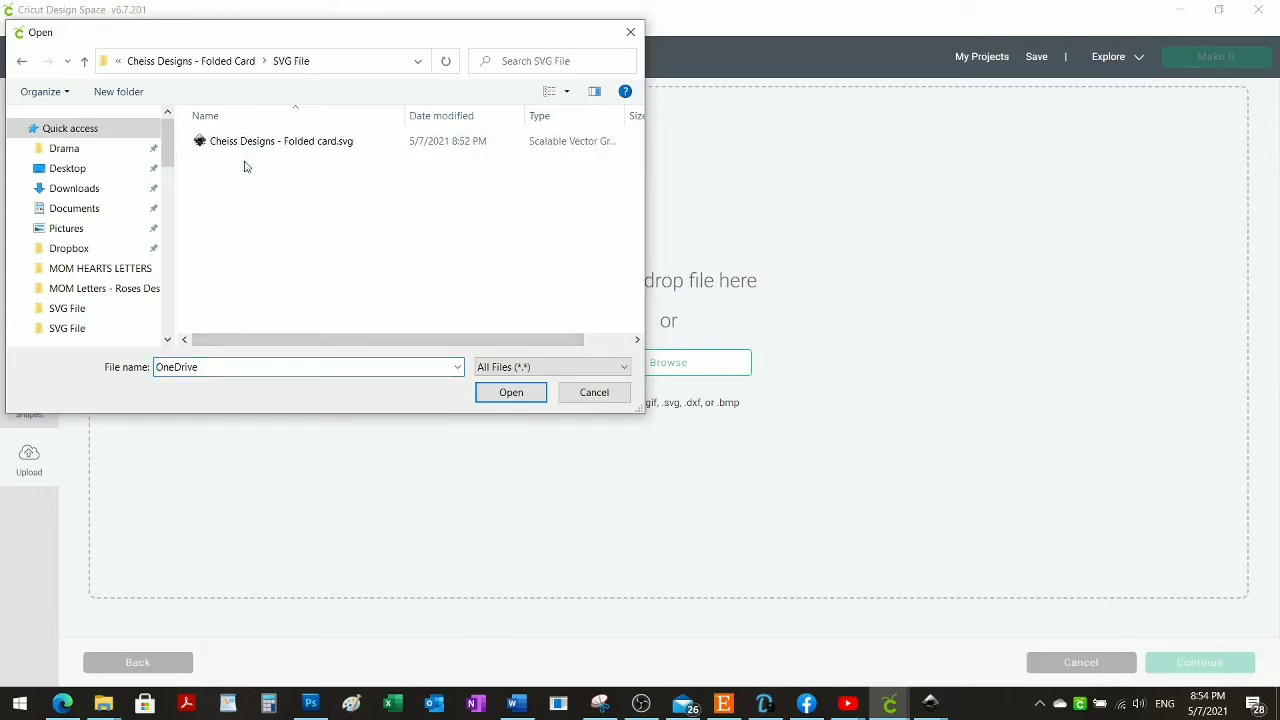
double_click(293, 147)
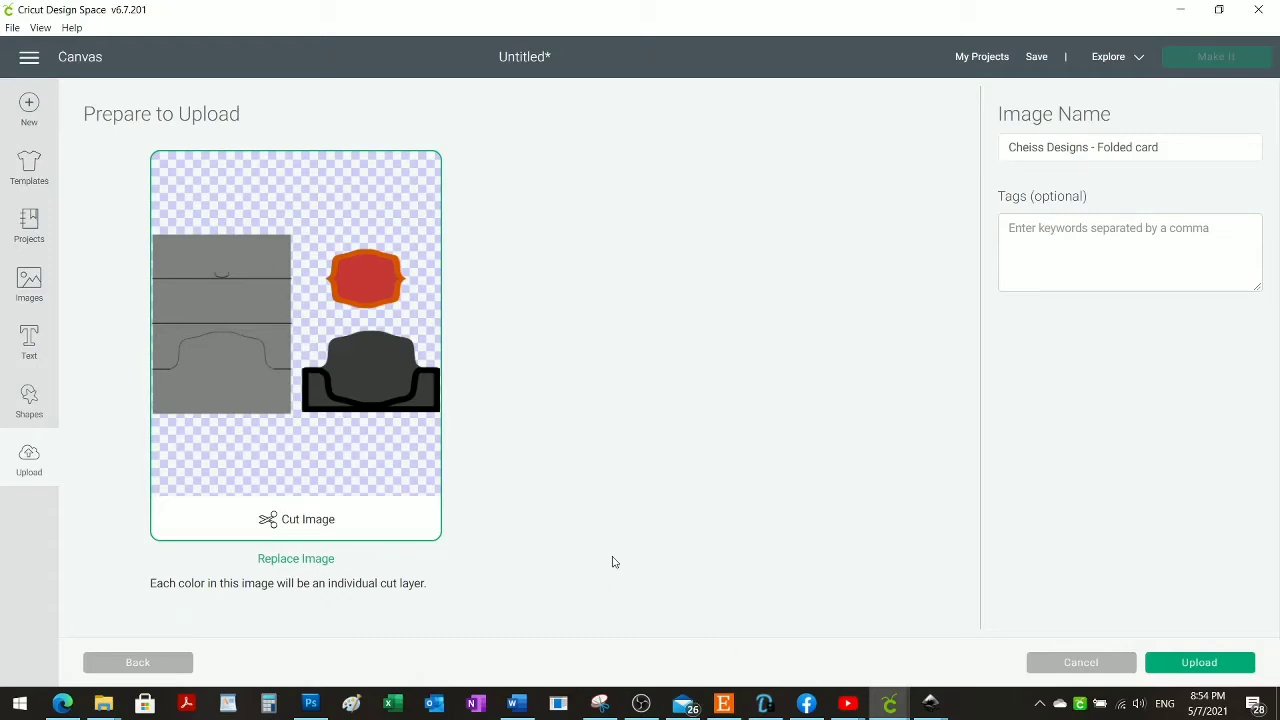
left_click(1188, 670)
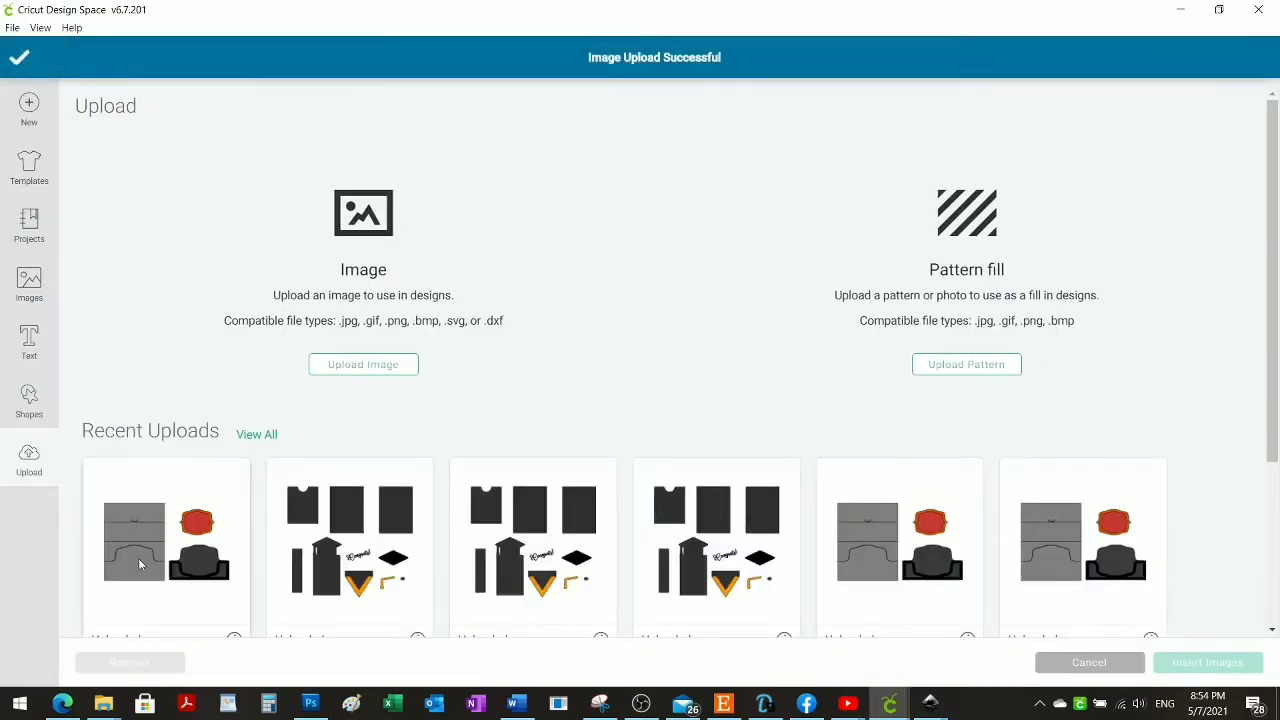
Insert the newly uploaded folded card image on the canvas and place it at about X 1.838, Y 2.5.
left_click(139, 563)
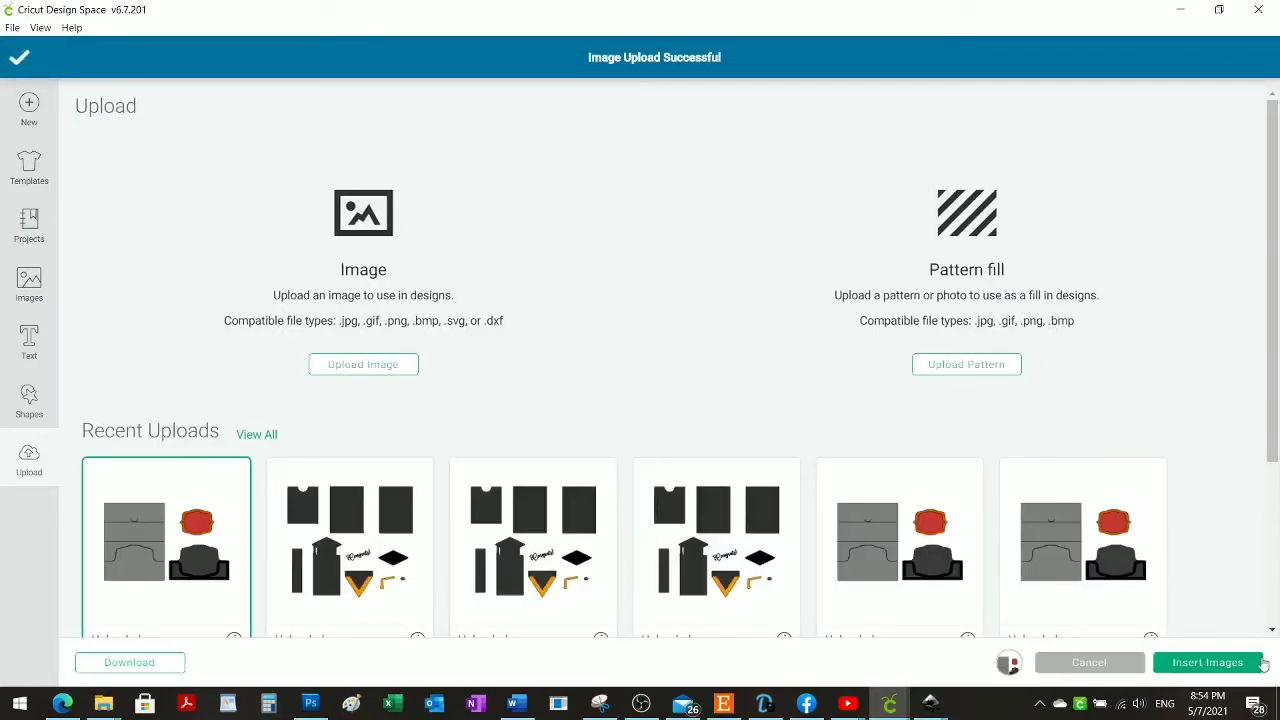
left_click(1203, 661)
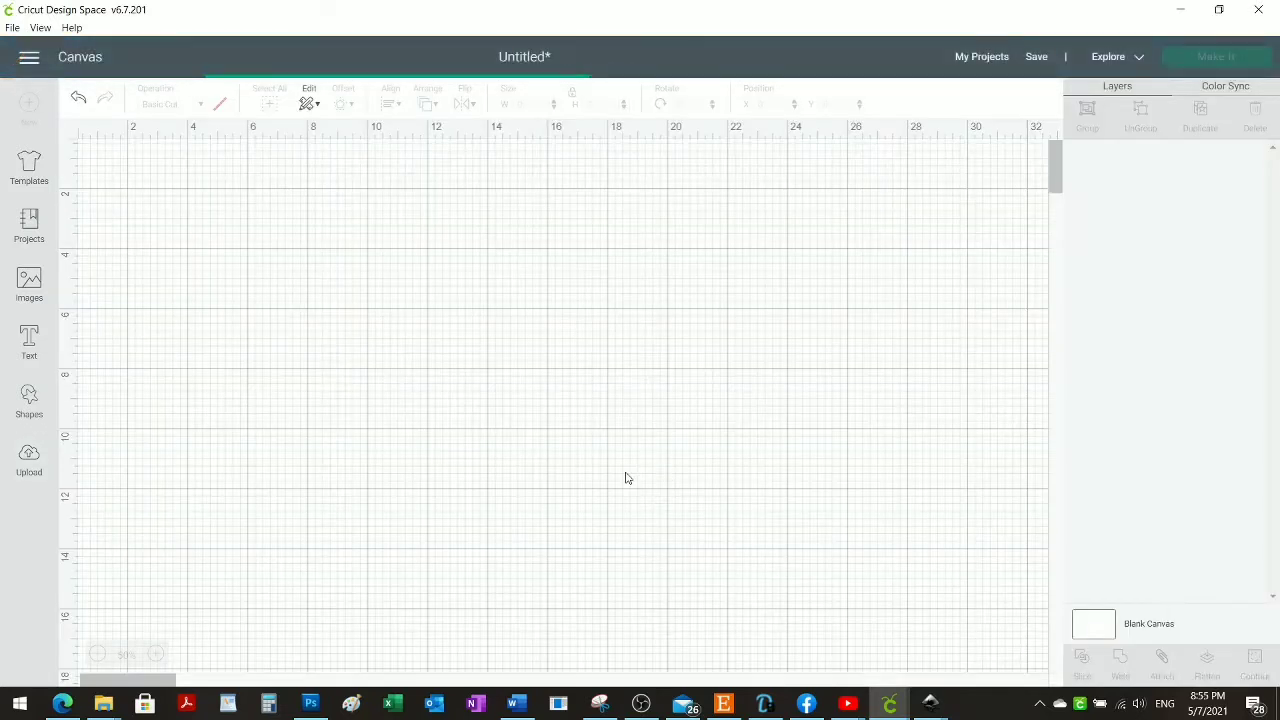
left_click_drag(428, 370, 456, 419)
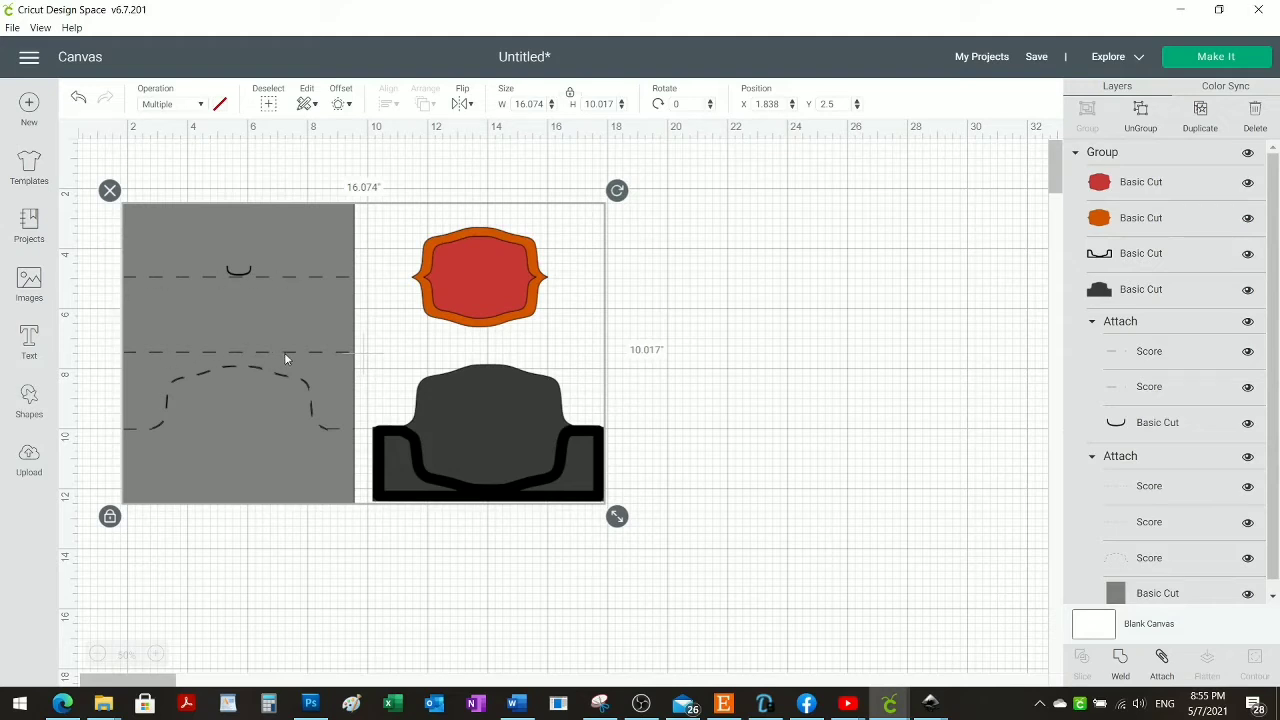
Examine the score line layers in both attached sets to see which lines of the gray card base they represent.
left_click(1165, 357)
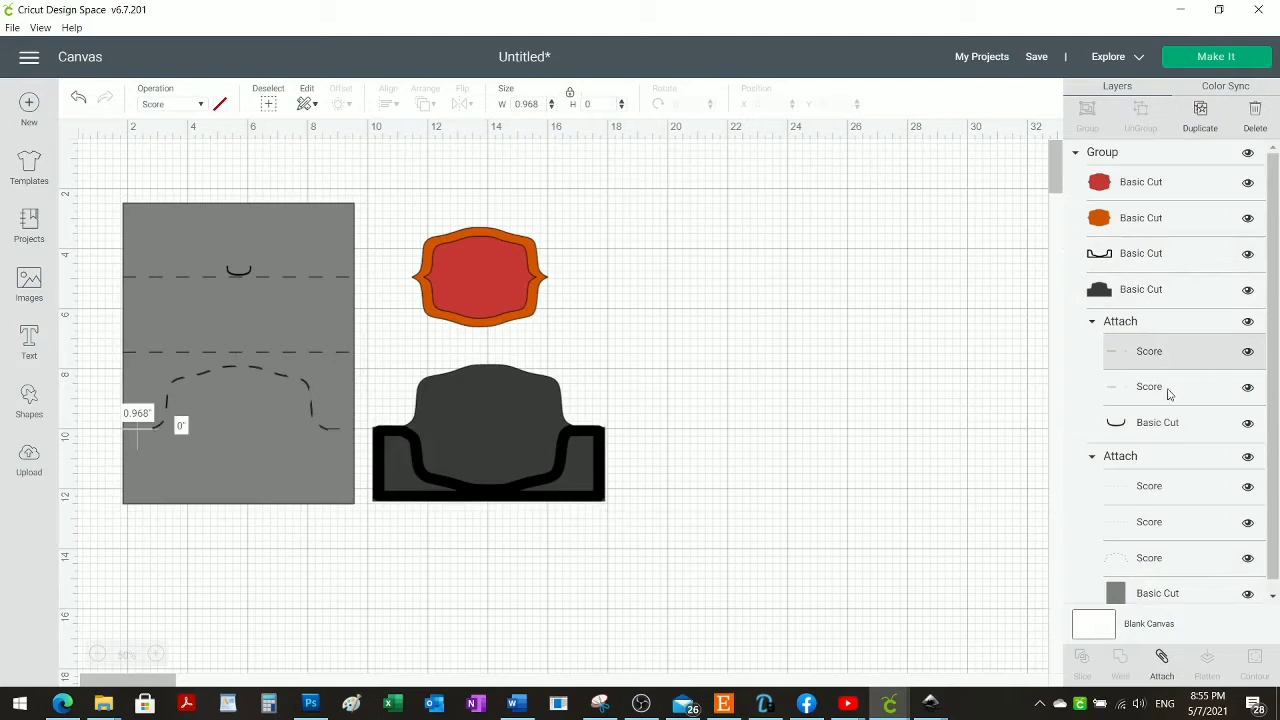
left_click(1168, 395)
left_click(1190, 490)
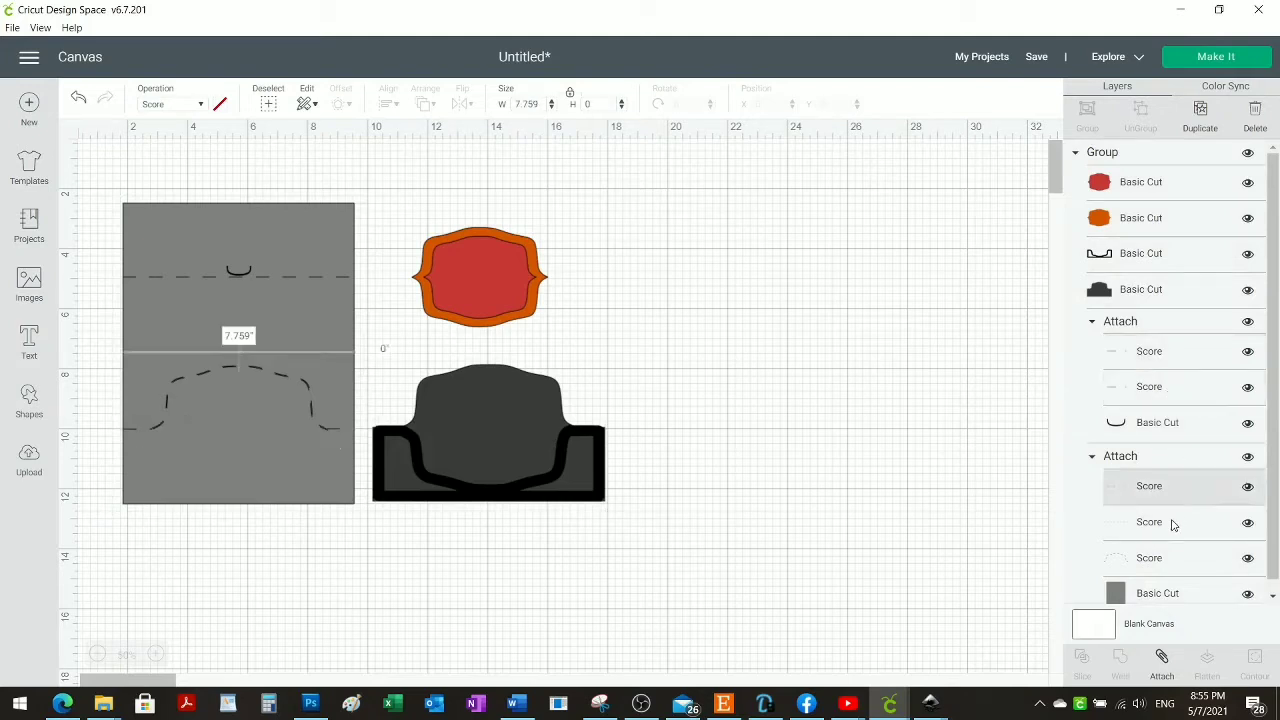
left_click(1173, 523)
left_click(569, 571)
left_click(224, 320)
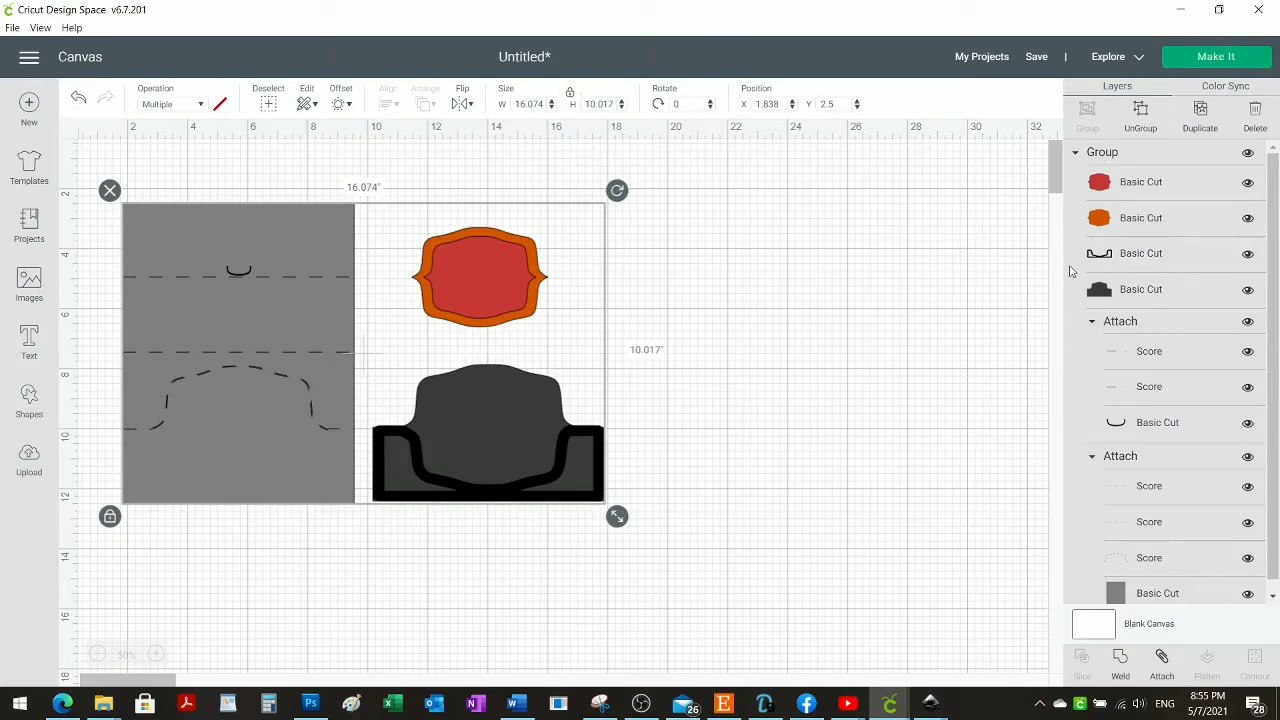
Preview the cutting mats, examine how the card base, score lines and small slit are distributed, and return to the canvas.
left_click(1224, 58)
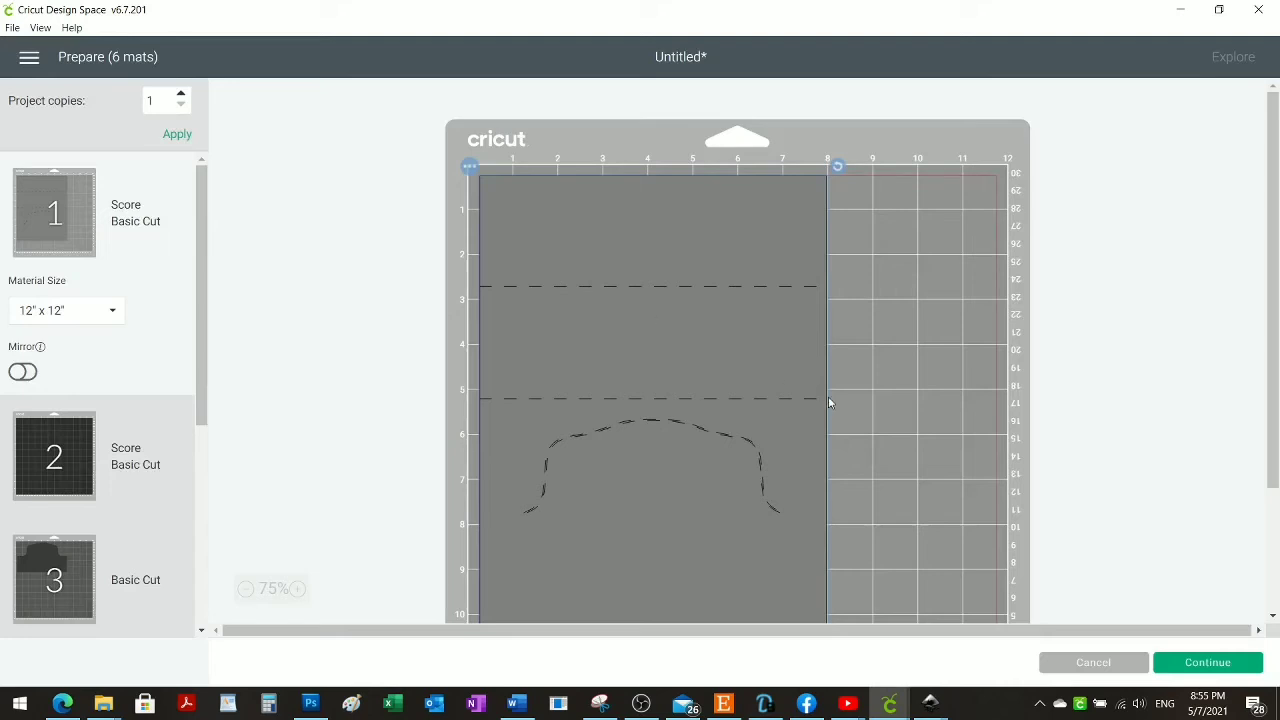
left_click_drag(1273, 272, 1263, 307)
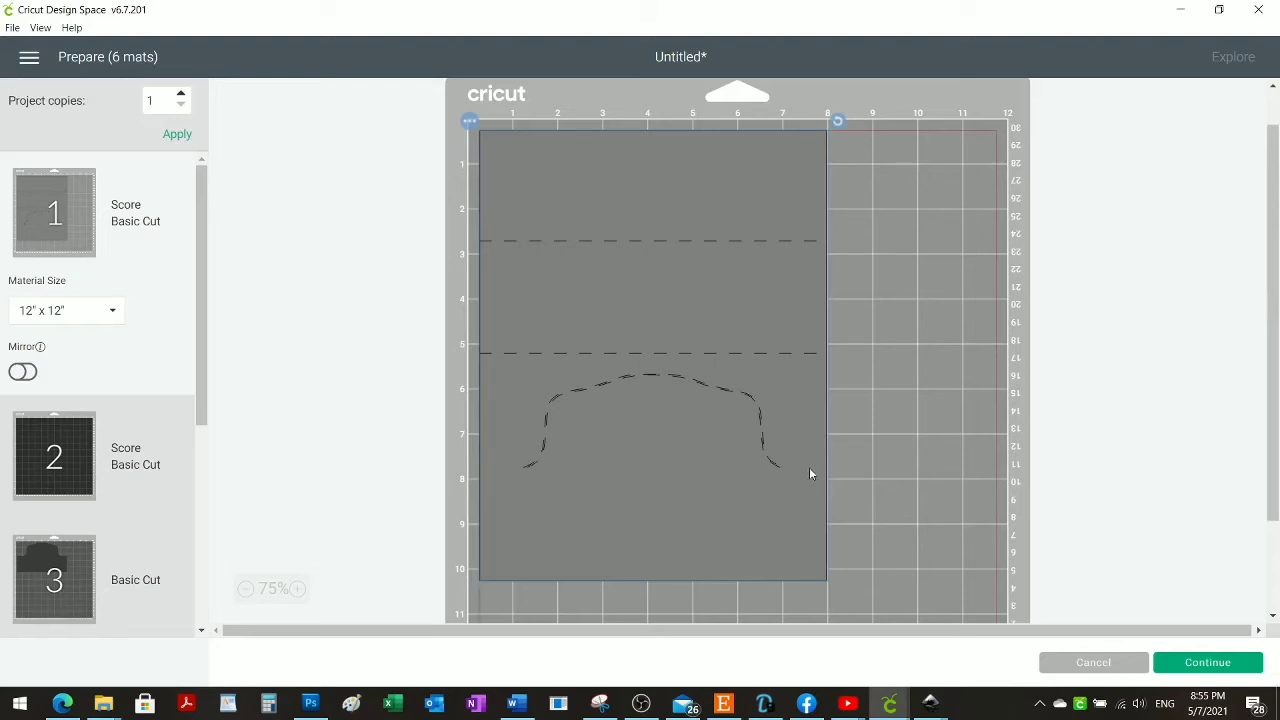
left_click(57, 462)
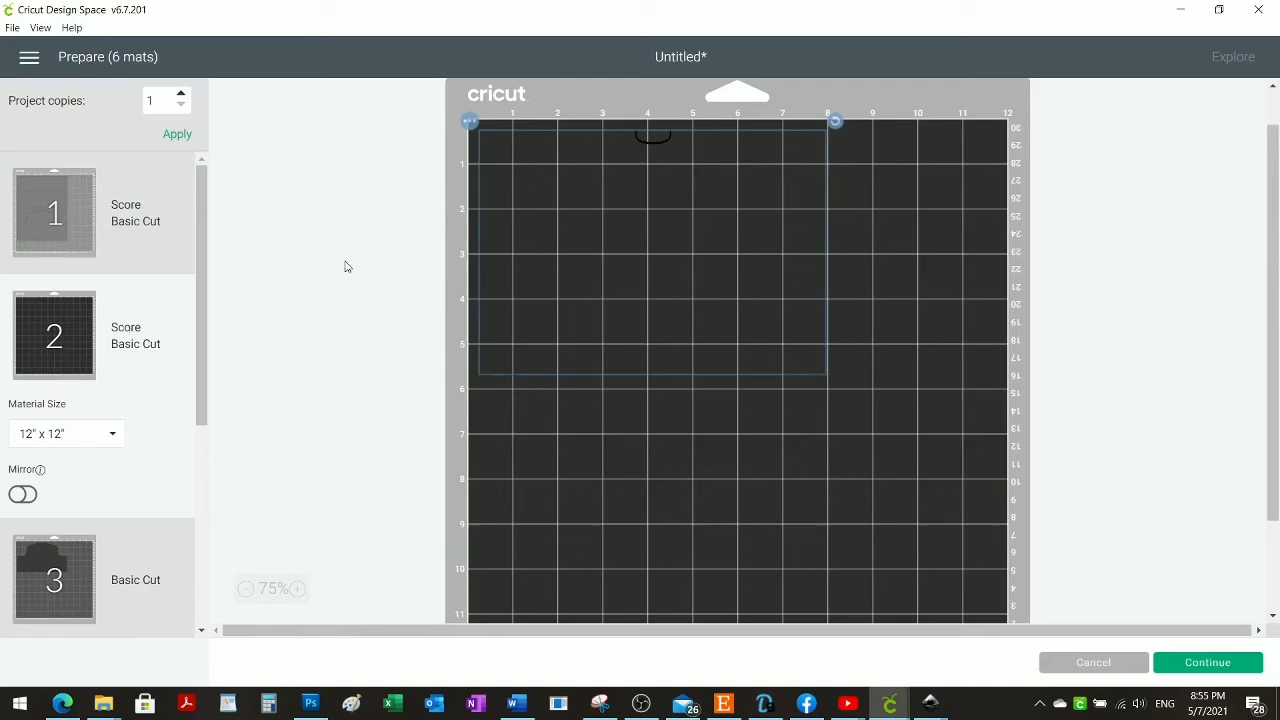
left_click(76, 576)
left_click_drag(200, 346, 269, 560)
left_click_drag(210, 495, 246, 203)
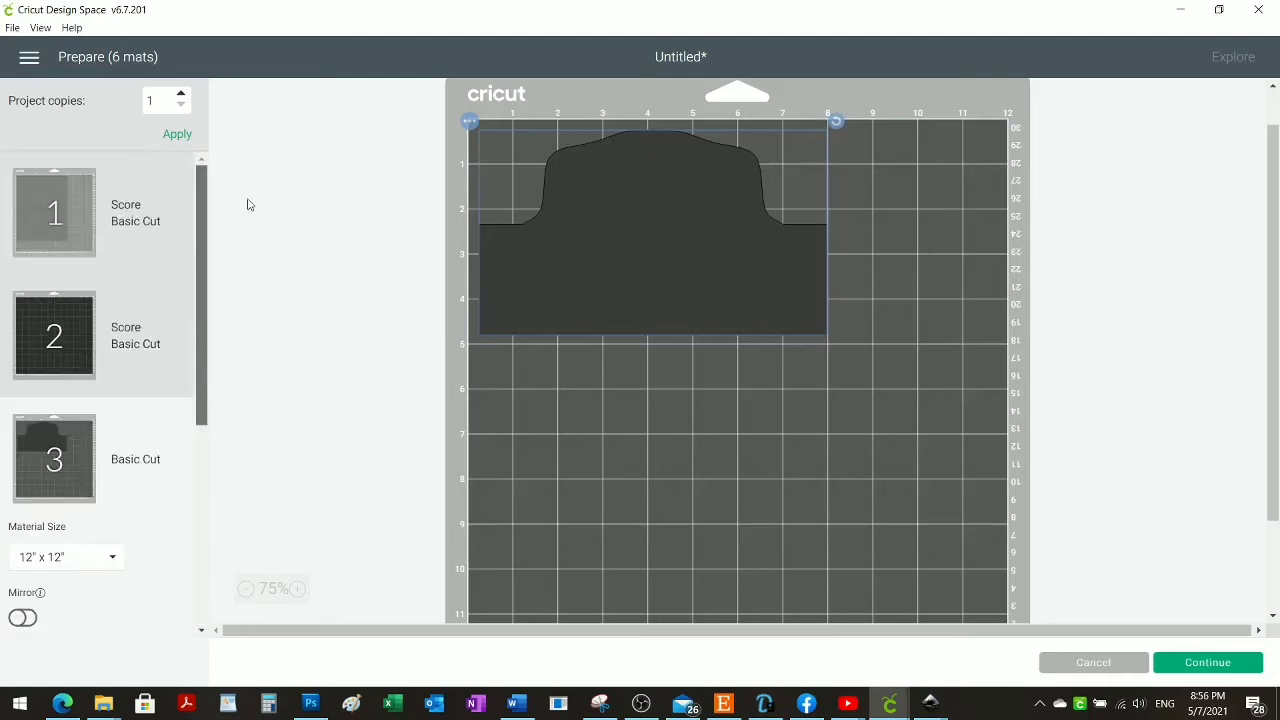
left_click(47, 311)
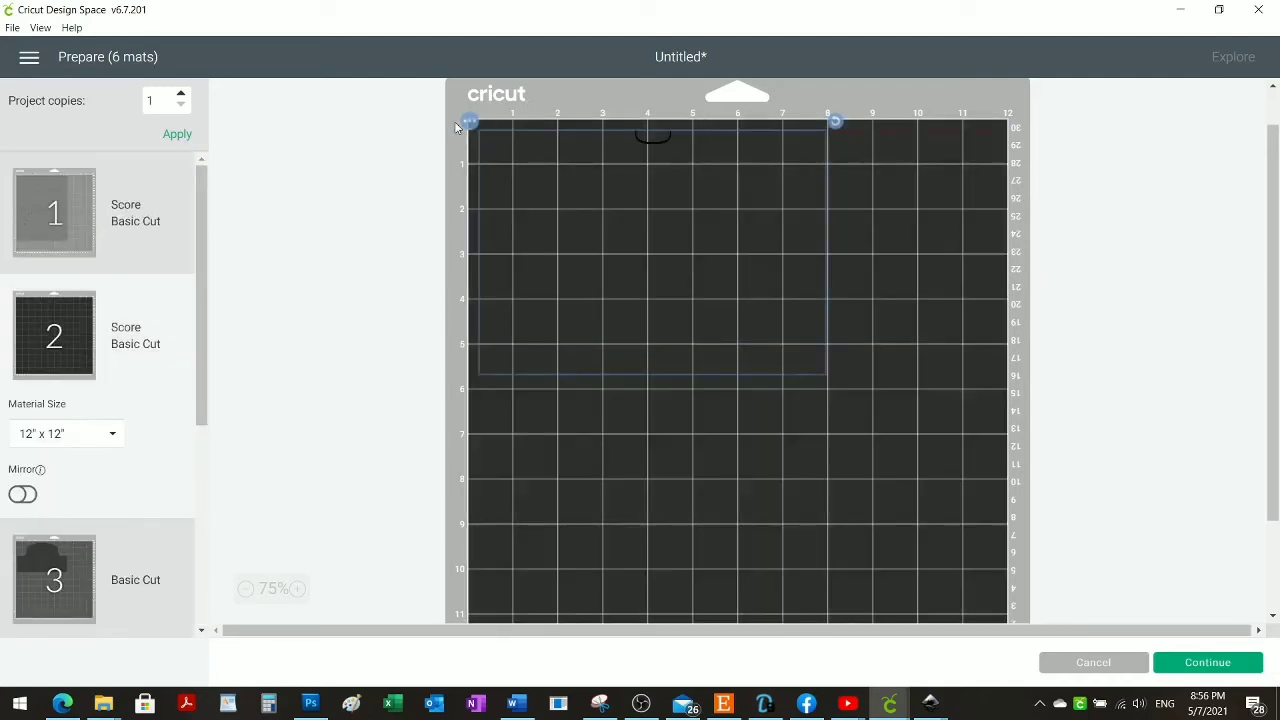
left_click(1094, 663)
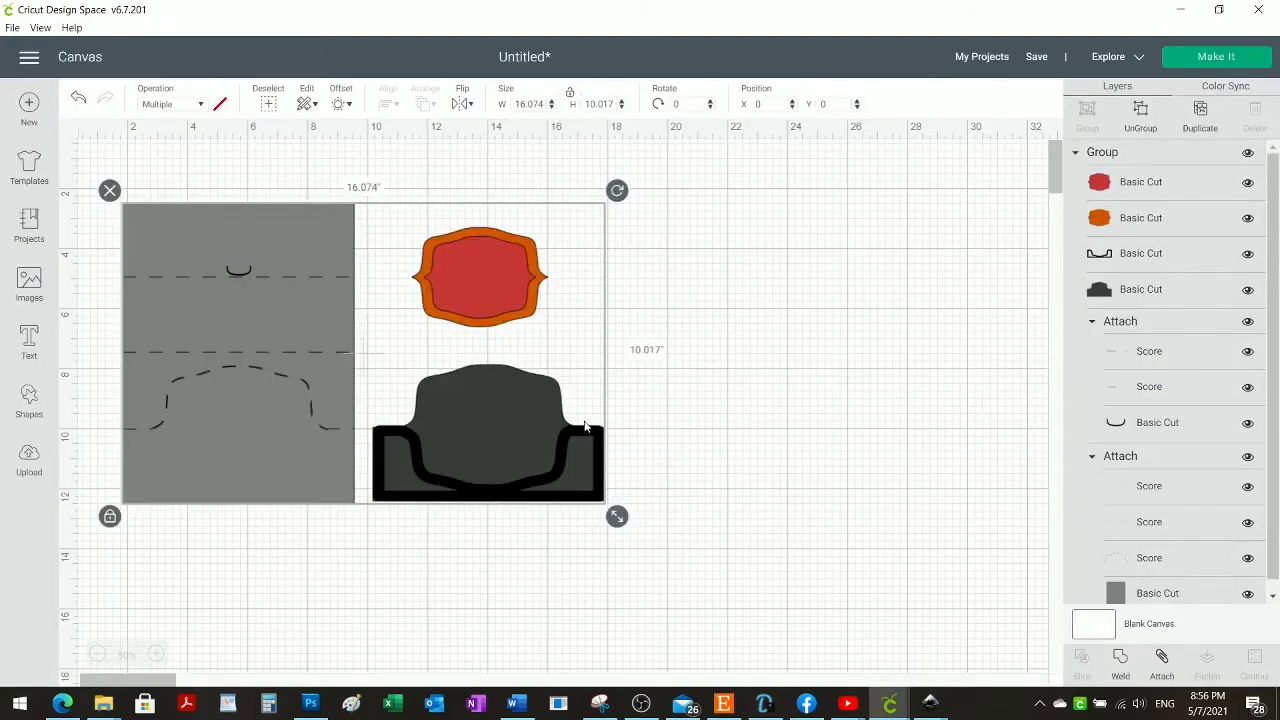
Ungroup the card image and move the red and orange labels, dark panel and black frame away from the gray card base.
left_click(1138, 122)
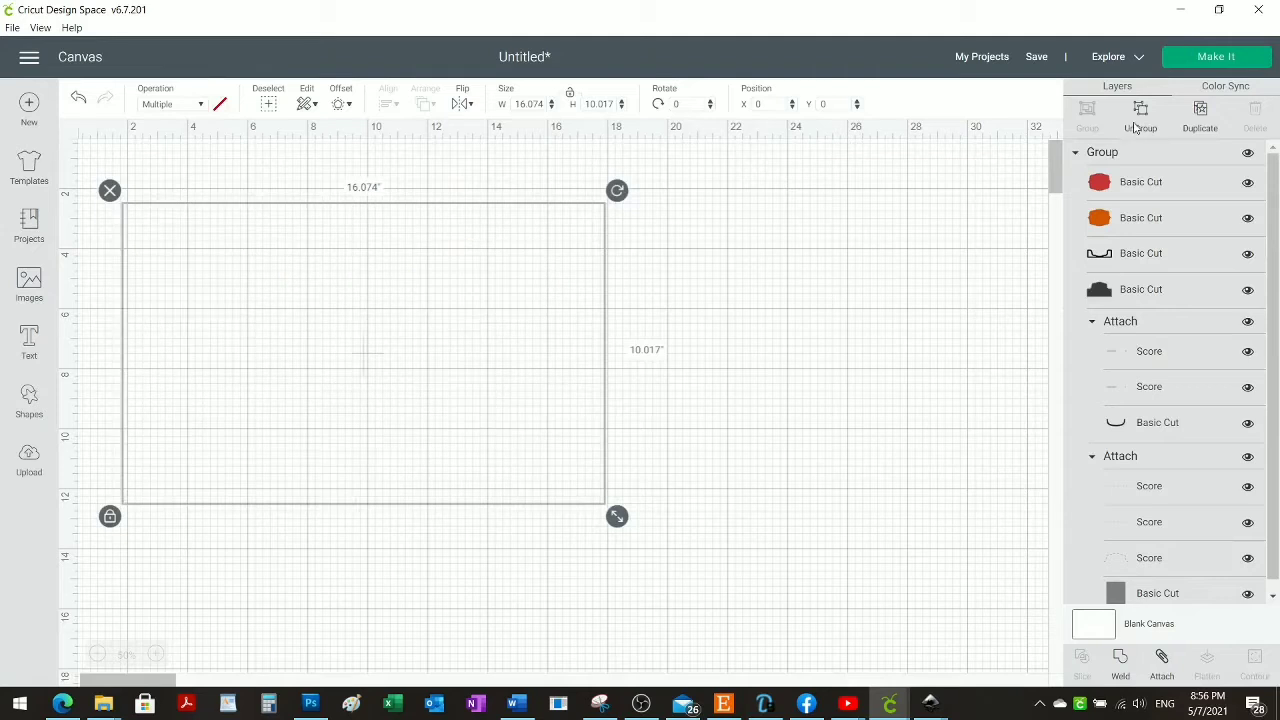
left_click(196, 286)
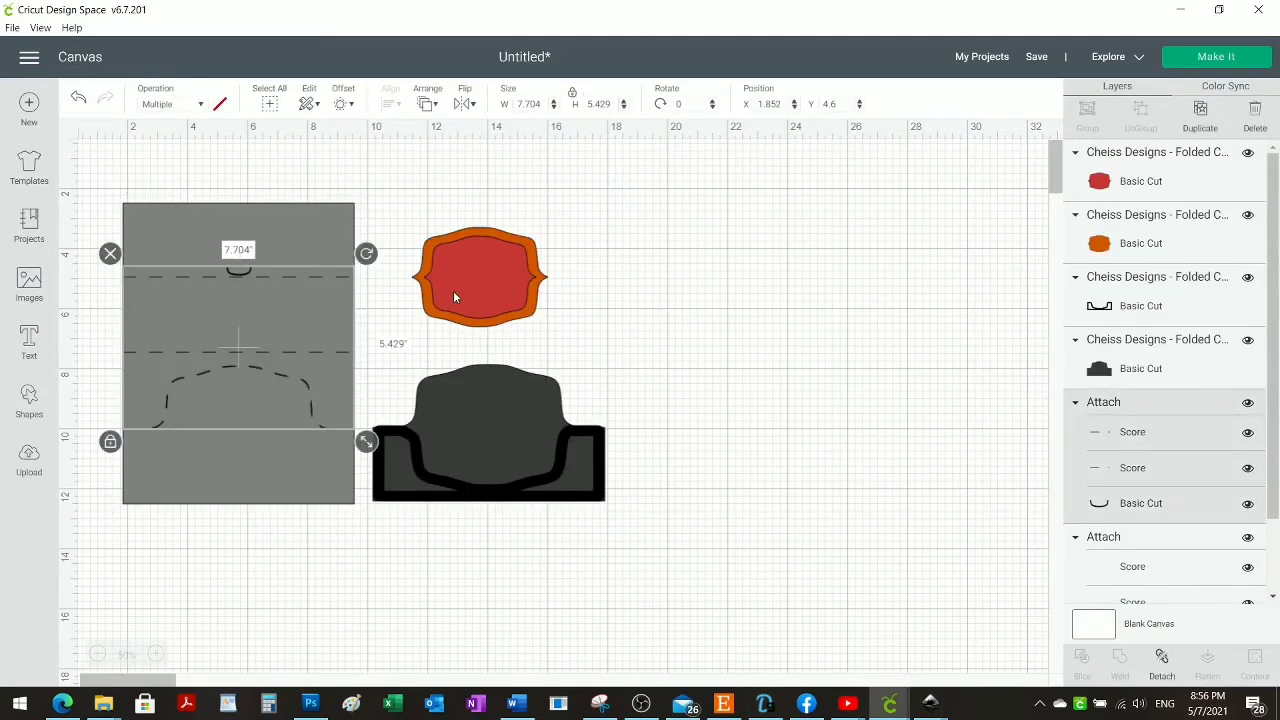
left_click_drag(453, 290, 570, 291)
left_click_drag(464, 284, 591, 289)
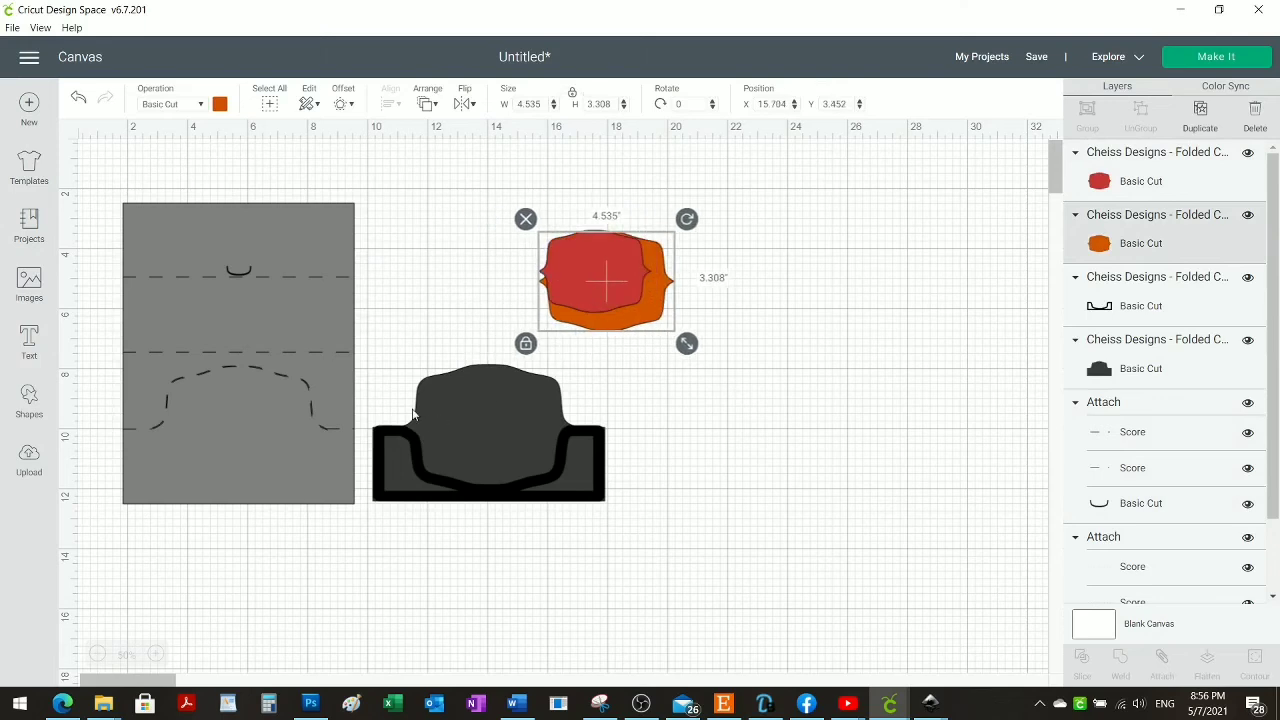
left_click_drag(426, 414, 526, 414)
left_click_drag(412, 440, 576, 425)
left_click(106, 181)
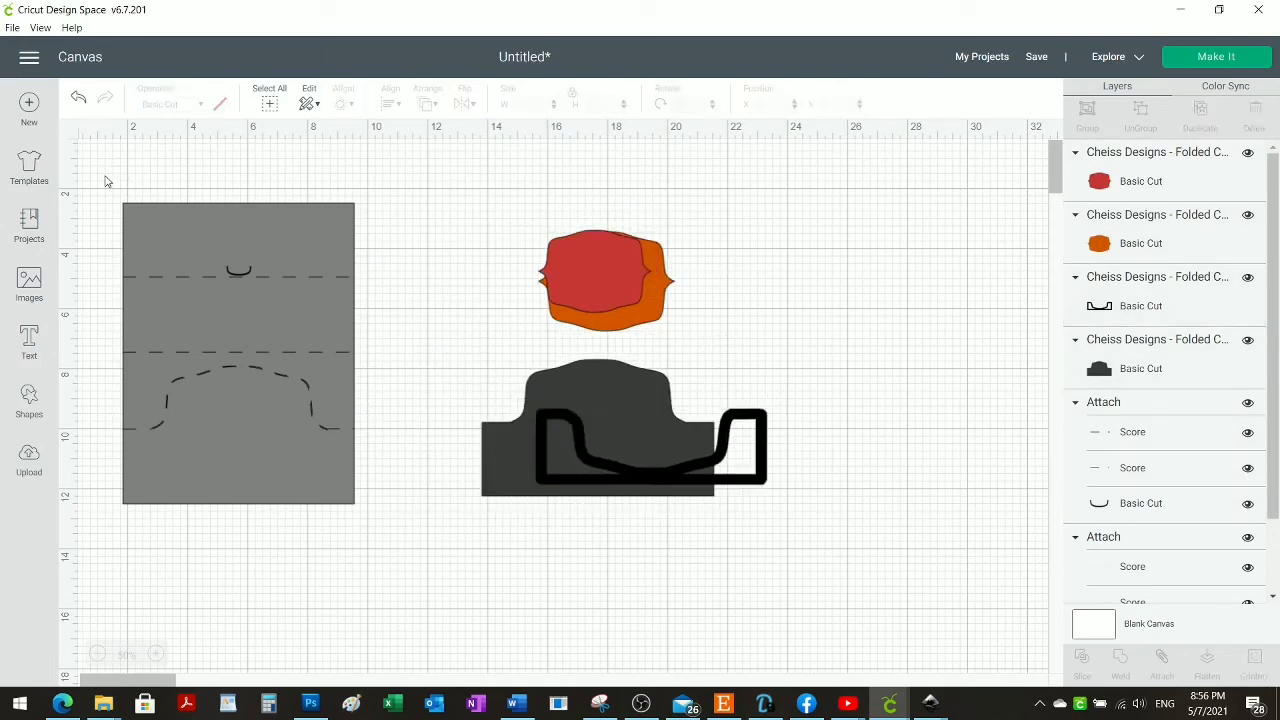
Check the short score lines, select the whole gray card base with its score lines and slit, and detach the selection.
left_click(173, 351)
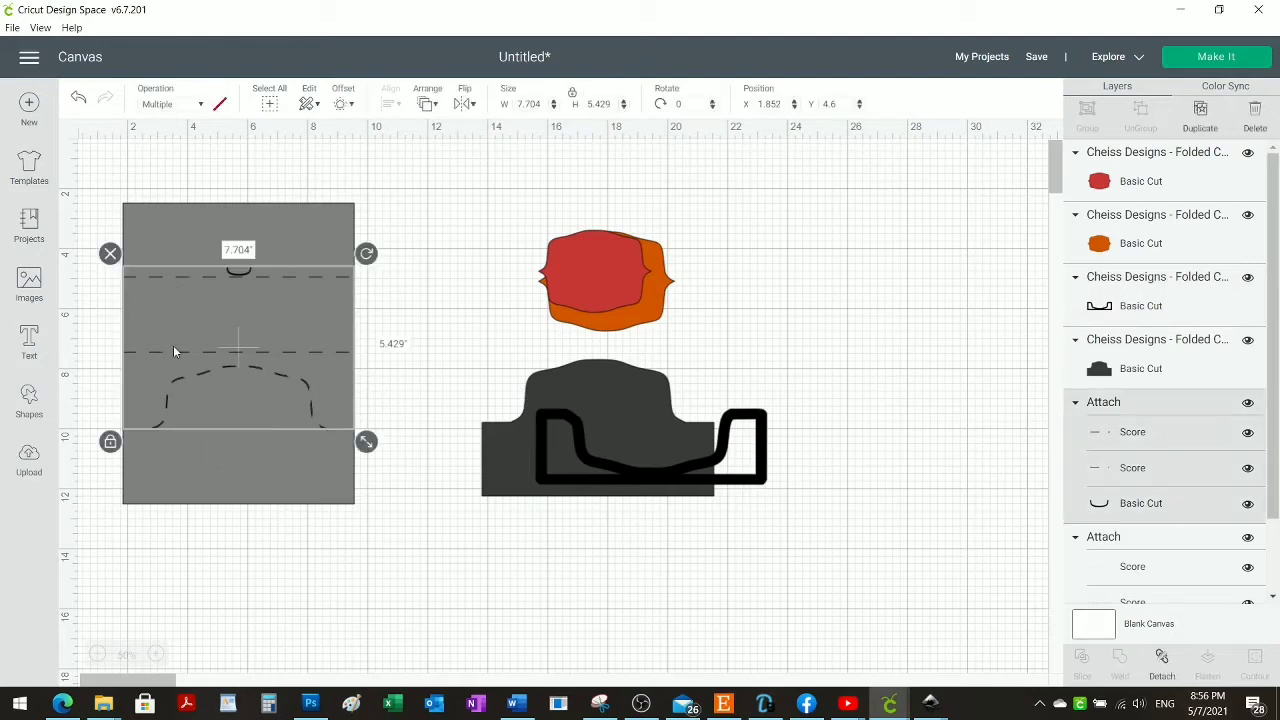
left_click(1169, 442)
left_click(1155, 468)
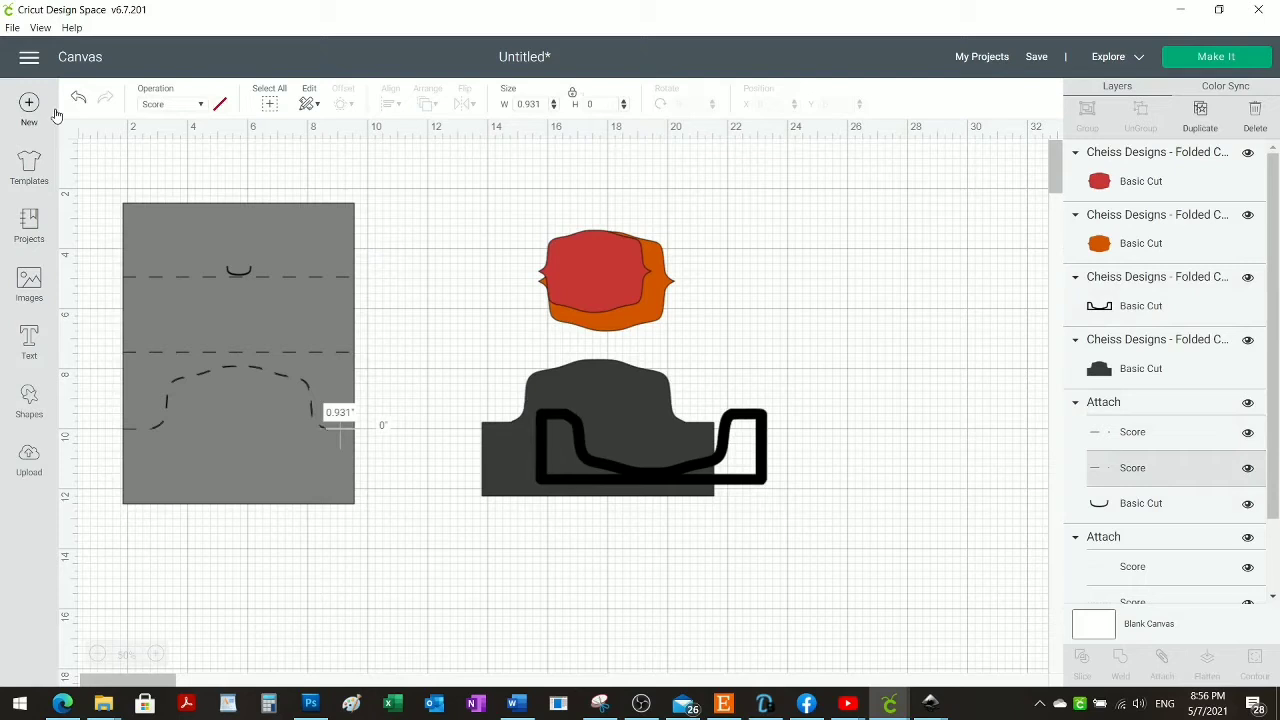
left_click(101, 190)
left_click_drag(103, 161, 401, 562)
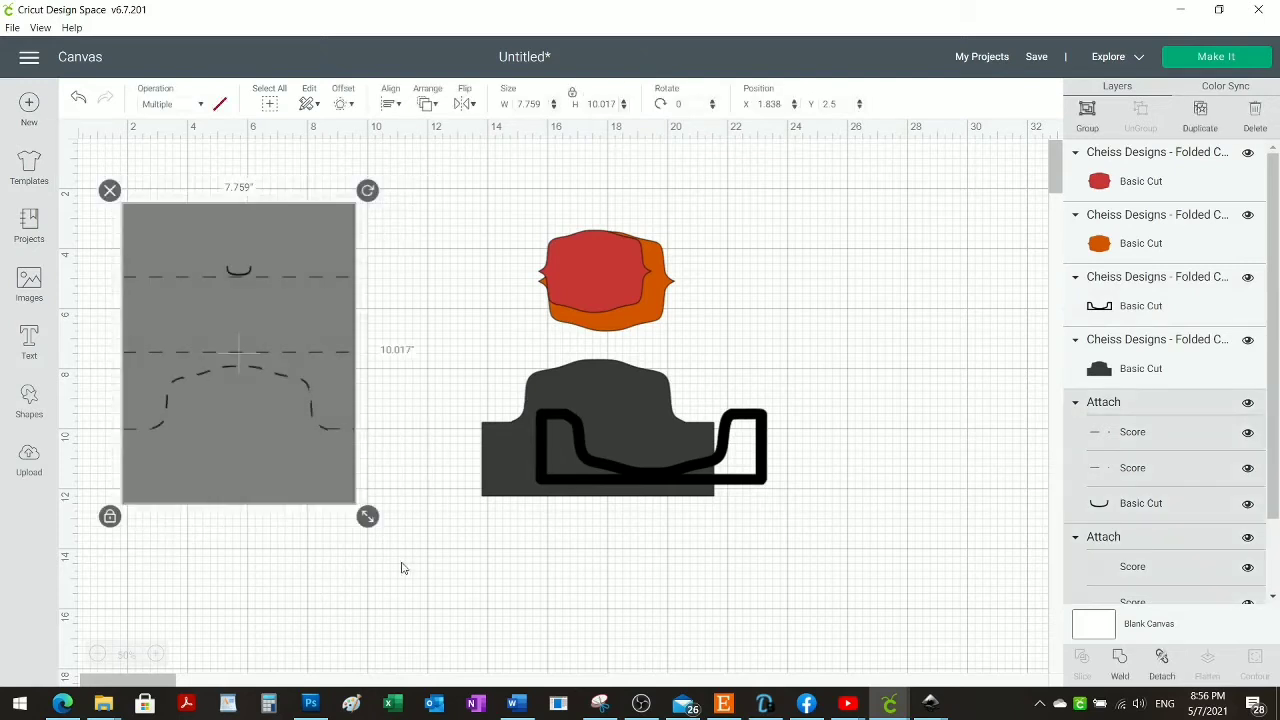
left_click(1160, 664)
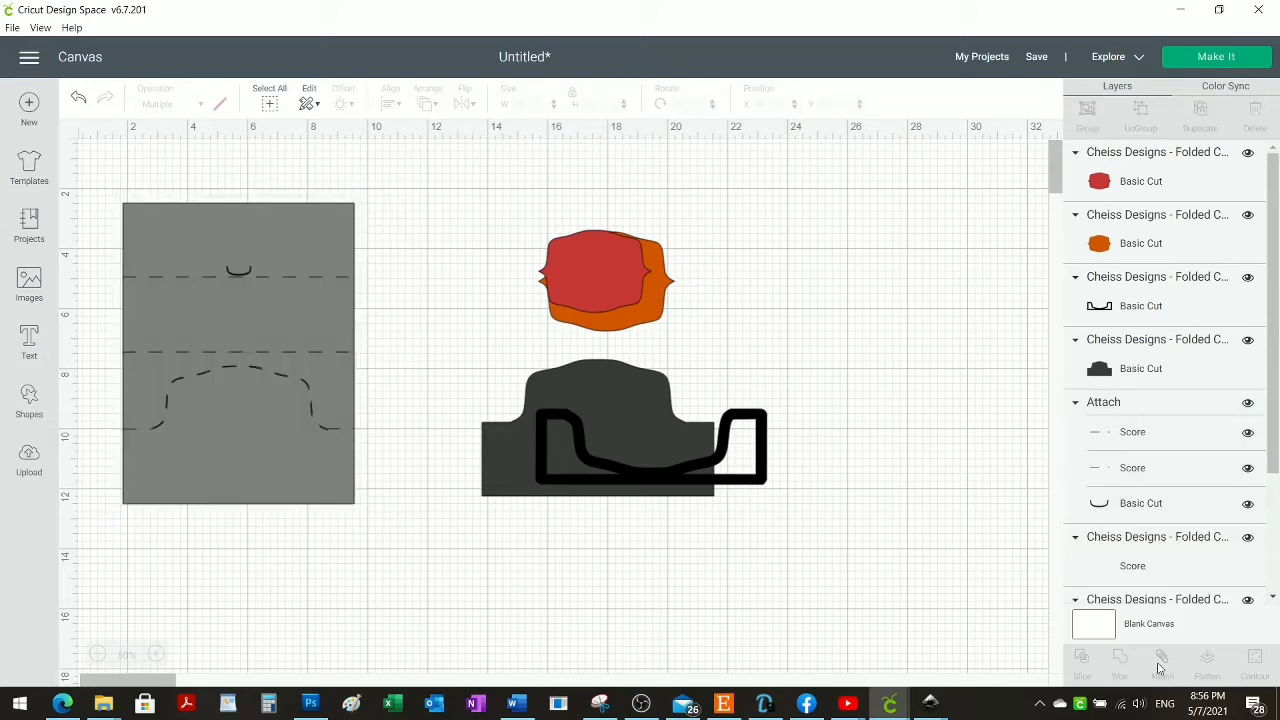
Attach the gray card base, all its score lines and the small slit together, and check their placement in the mat preview.
left_click_drag(109, 163, 395, 572)
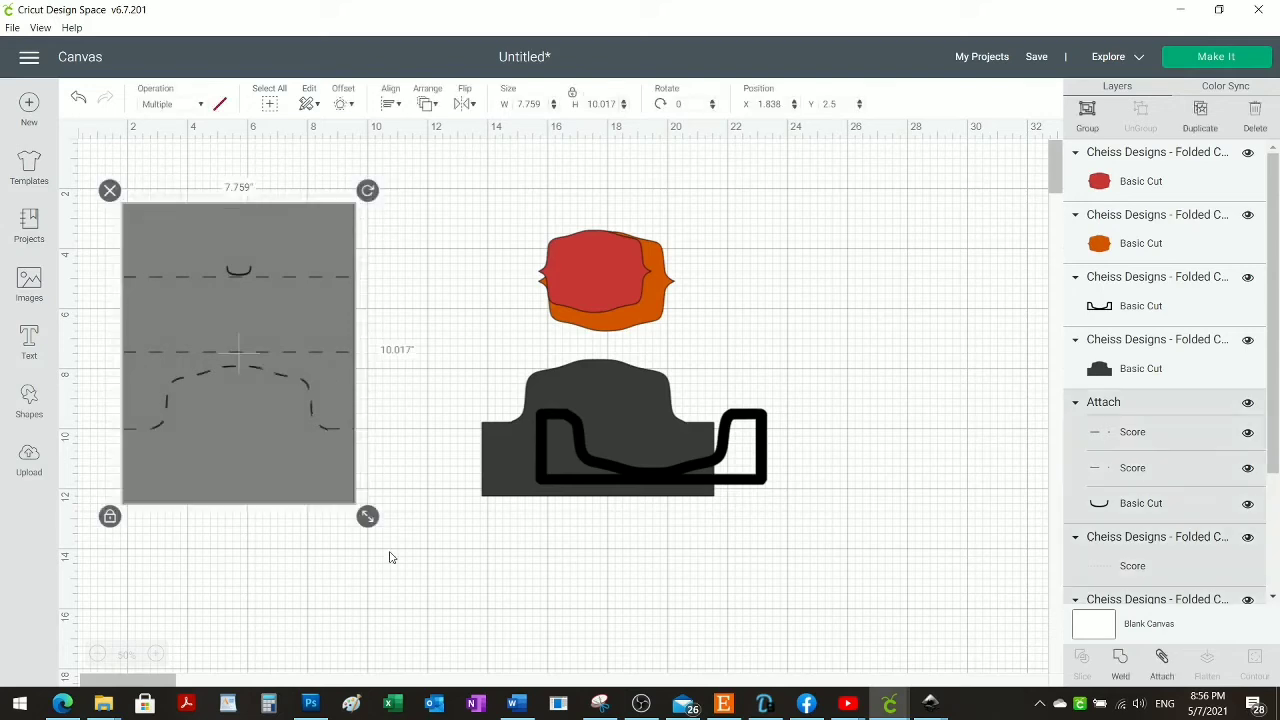
left_click(1162, 662)
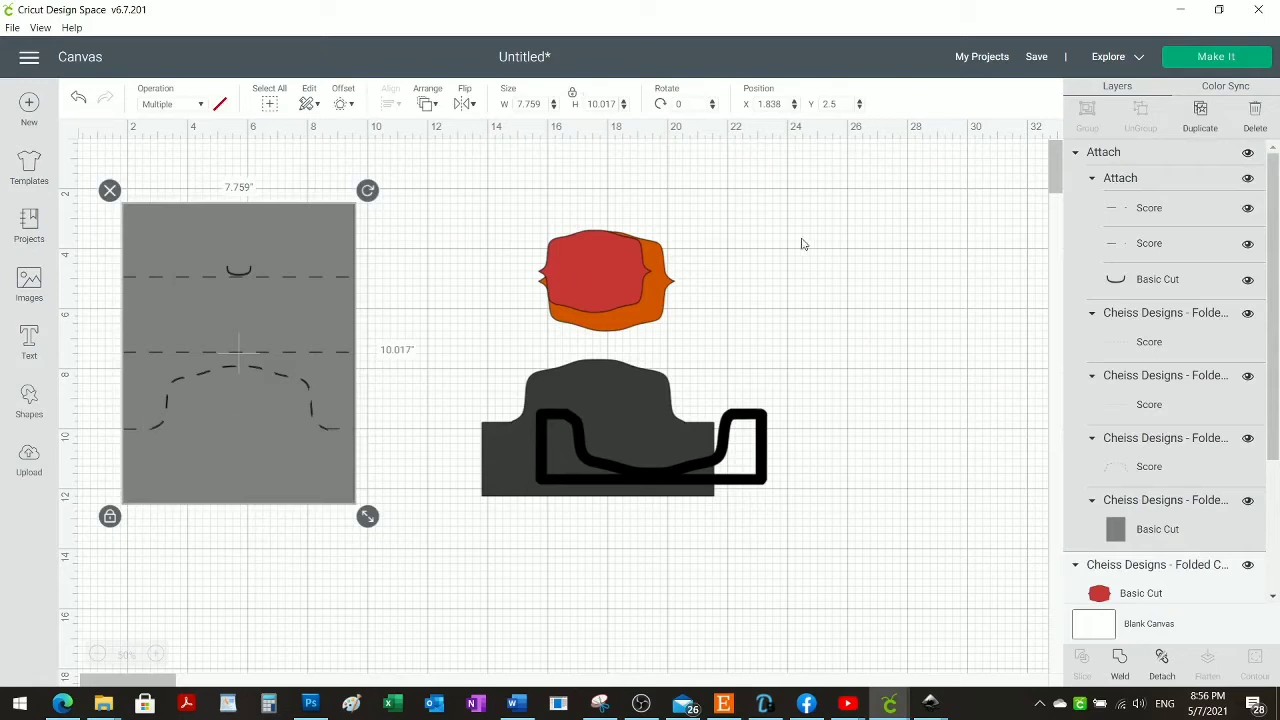
left_click(841, 207)
left_click(1217, 58)
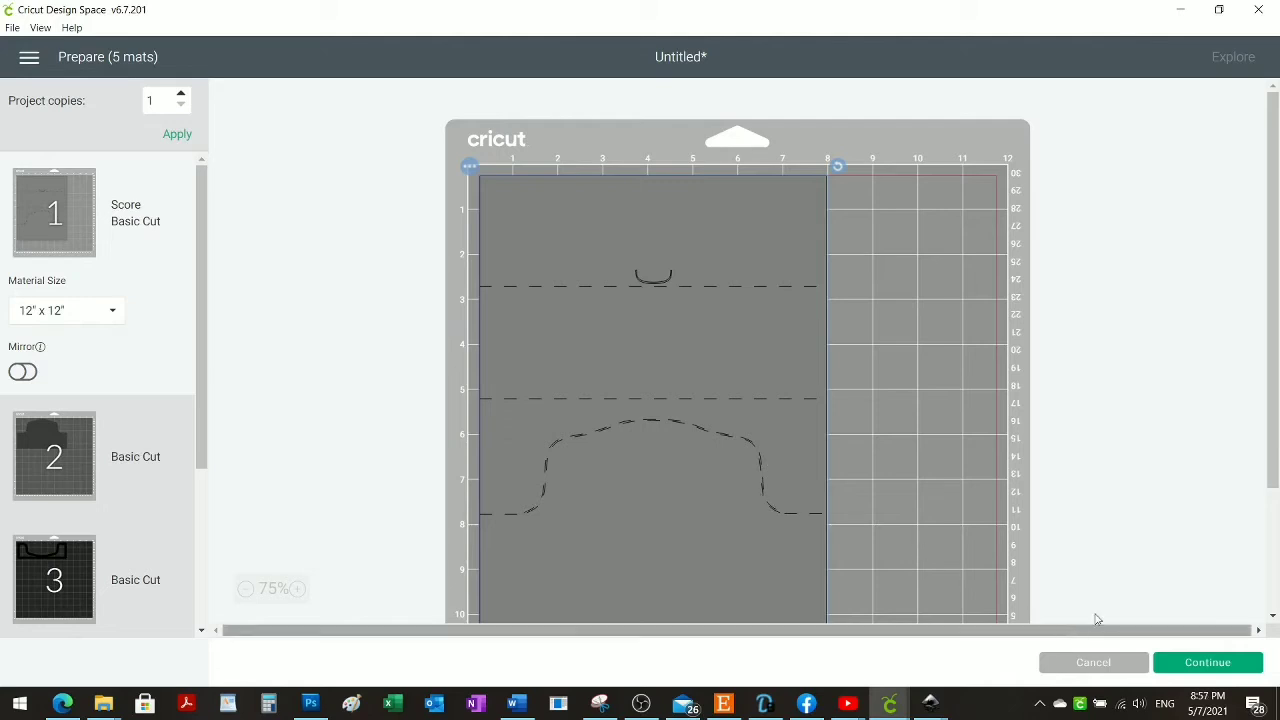
left_click_drag(1273, 470, 1276, 594)
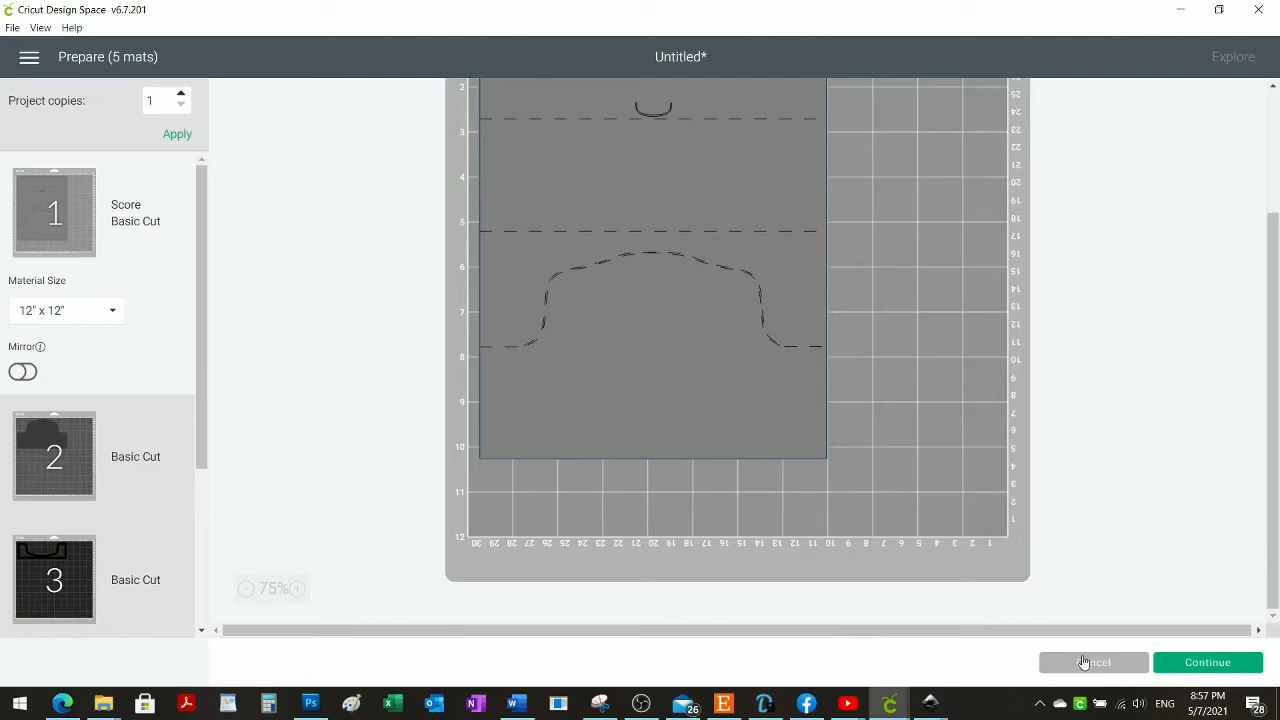
left_click(1091, 663)
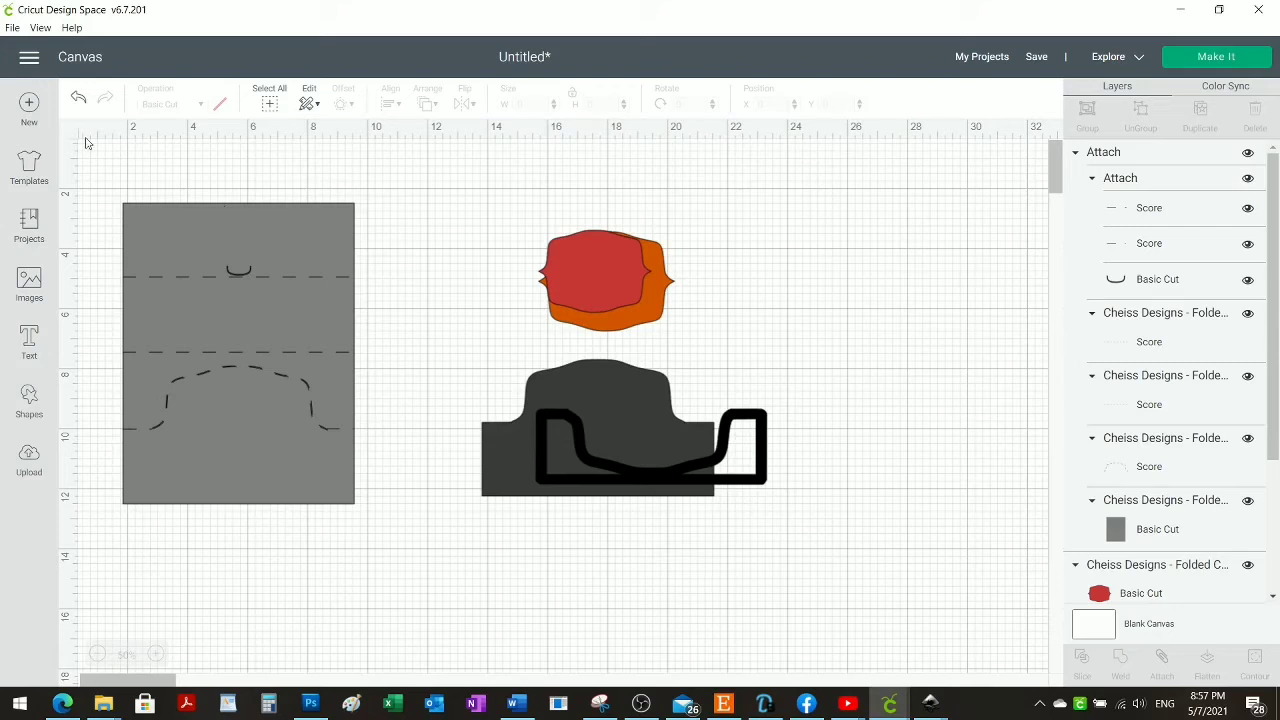
Set the operation of the small curved slit near the upper fold of the gray card base to Score.
left_click(1156, 210)
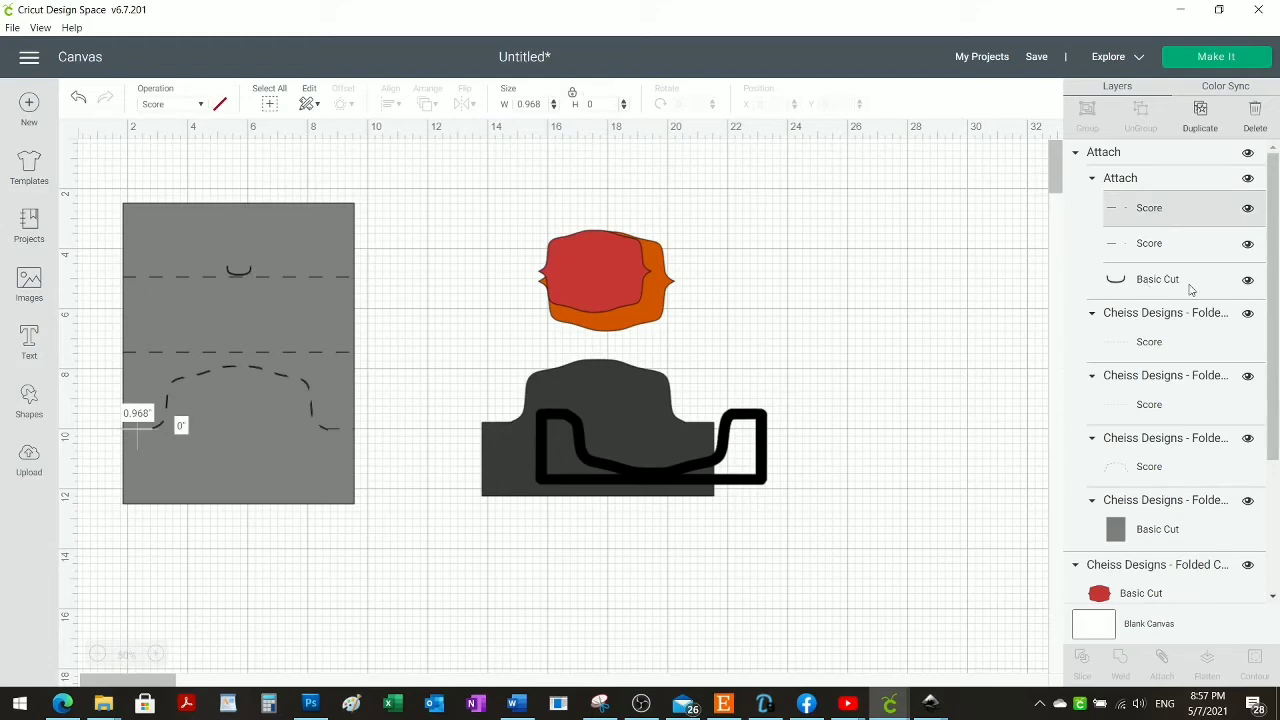
left_click(248, 273)
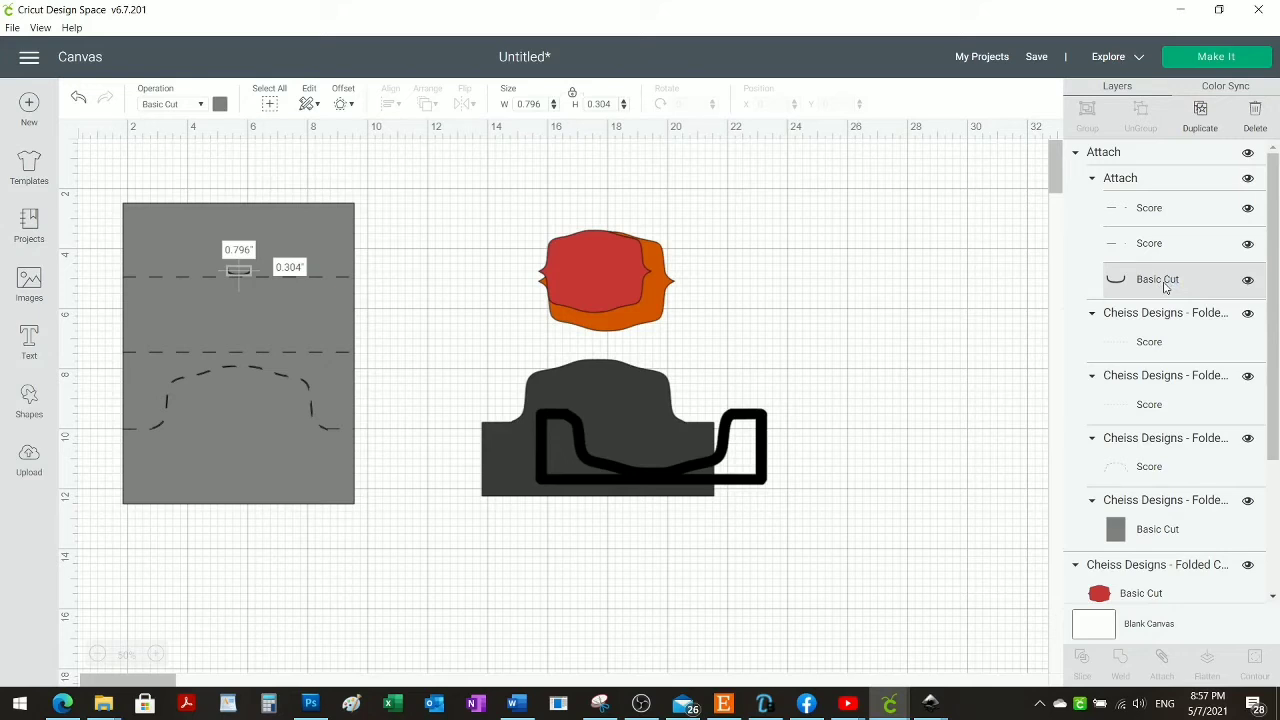
left_click(413, 250)
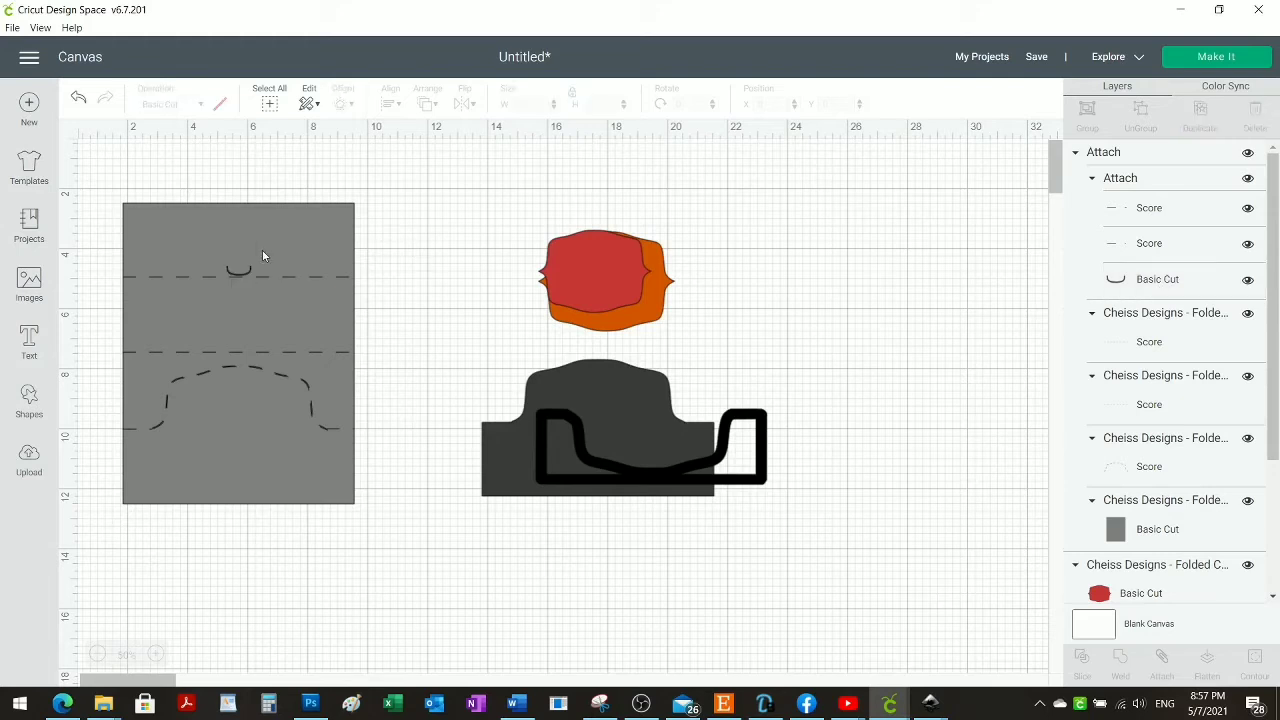
left_click(249, 269)
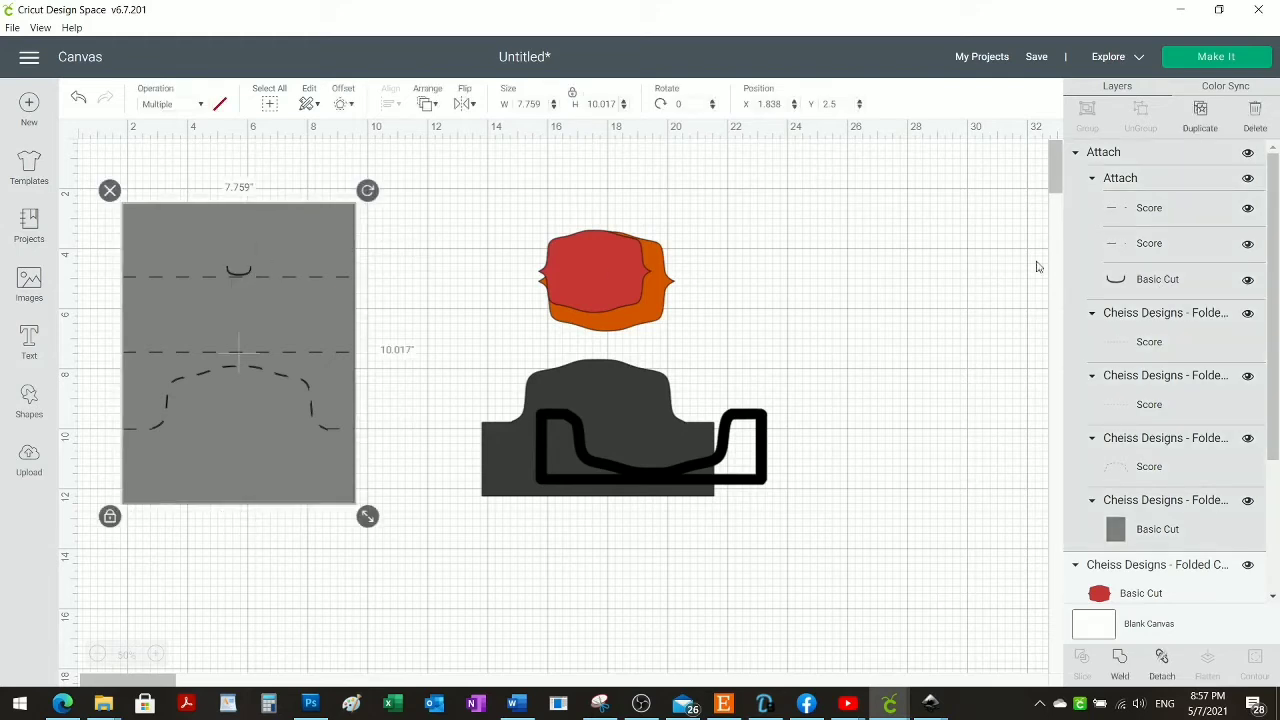
left_click(1157, 281)
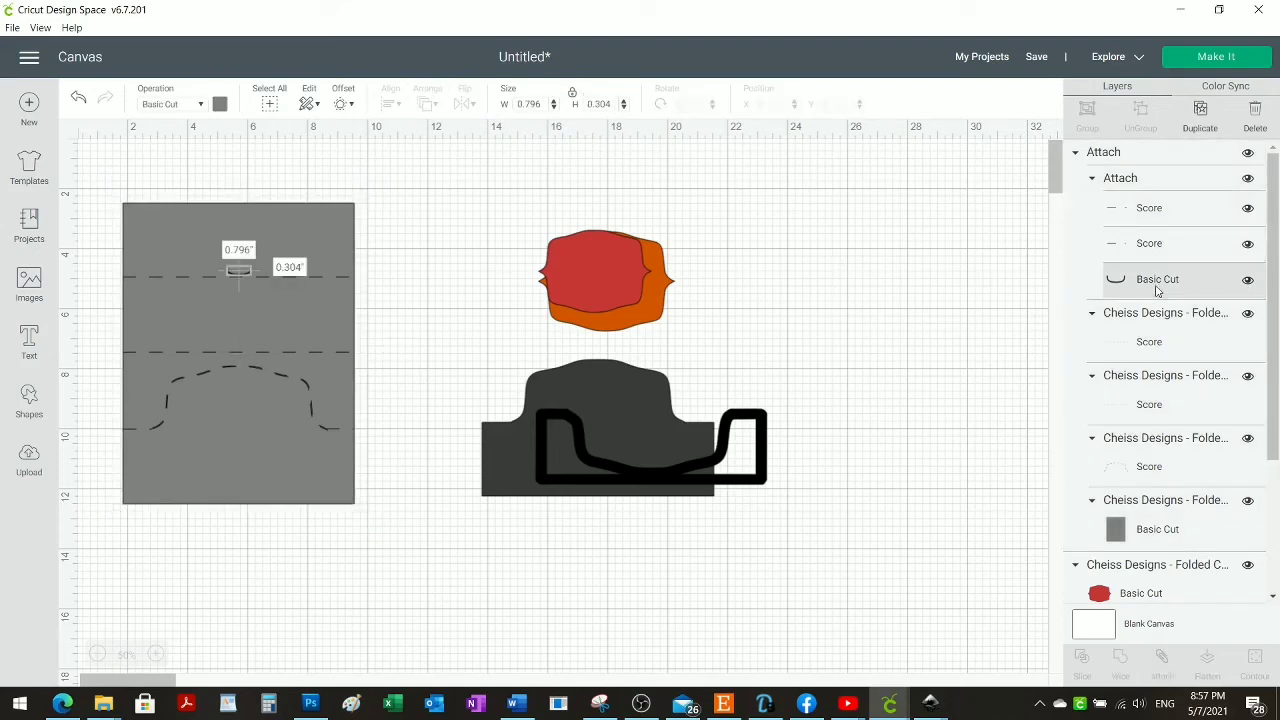
left_click(202, 106)
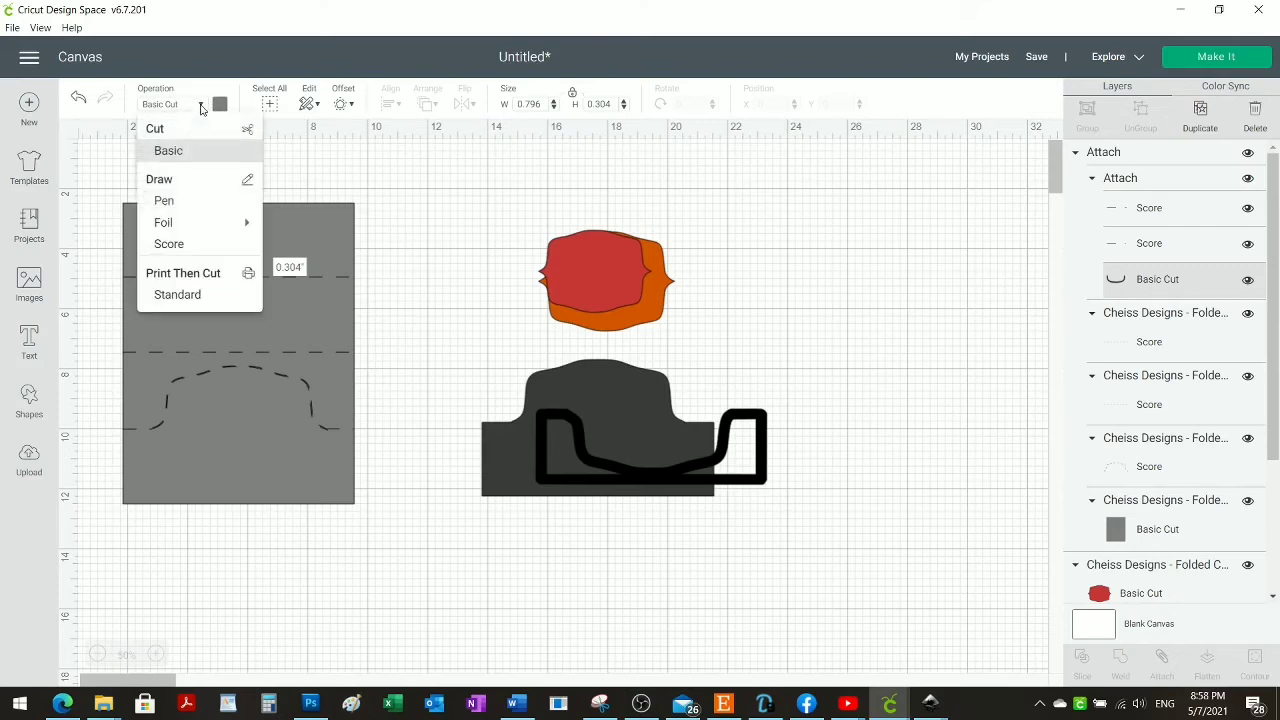
left_click(182, 245)
left_click(875, 343)
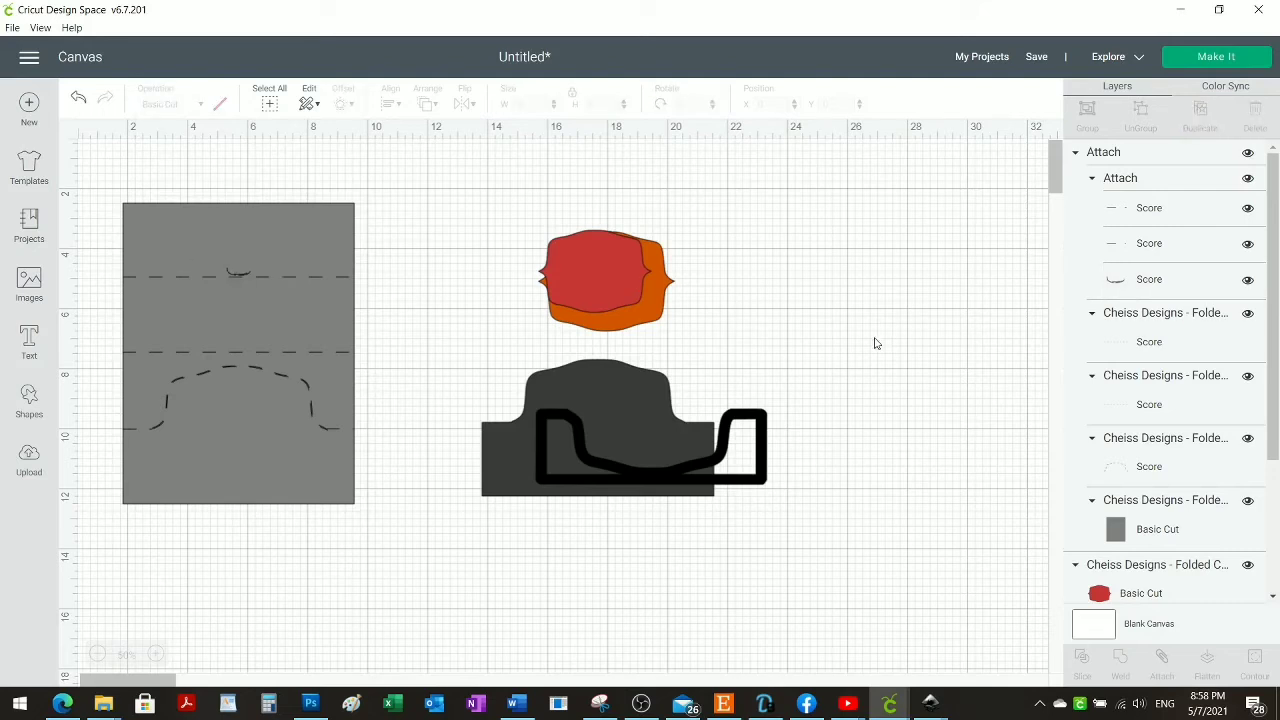
Enlarge the attached gray card base well beyond the mat, and reduce it to about 12.003" wide by 15.497" high.
left_click(281, 342)
left_click_drag(366, 514, 790, 712)
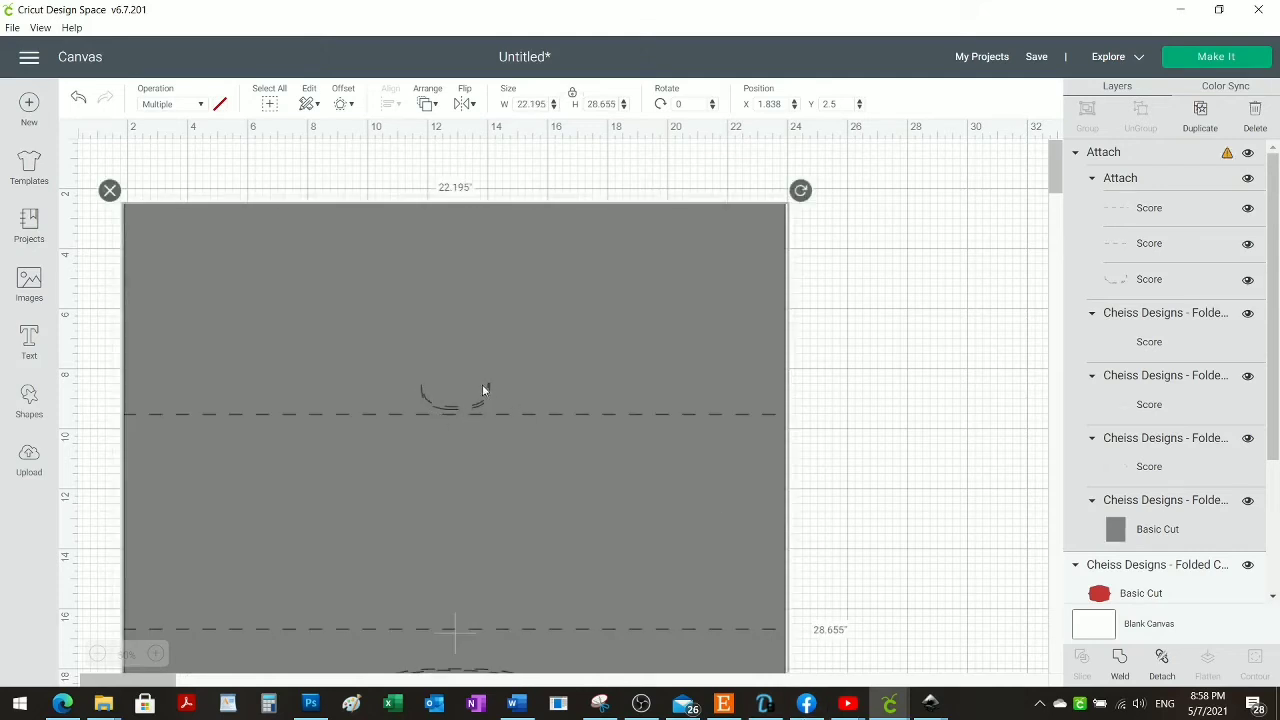
left_click(97, 653)
left_click_drag(441, 638, 237, 423)
Shift the gray card base to about X 1.004, Y 2.445 and line up the dark panel behind the black frame.
left_click_drag(193, 278, 181, 277)
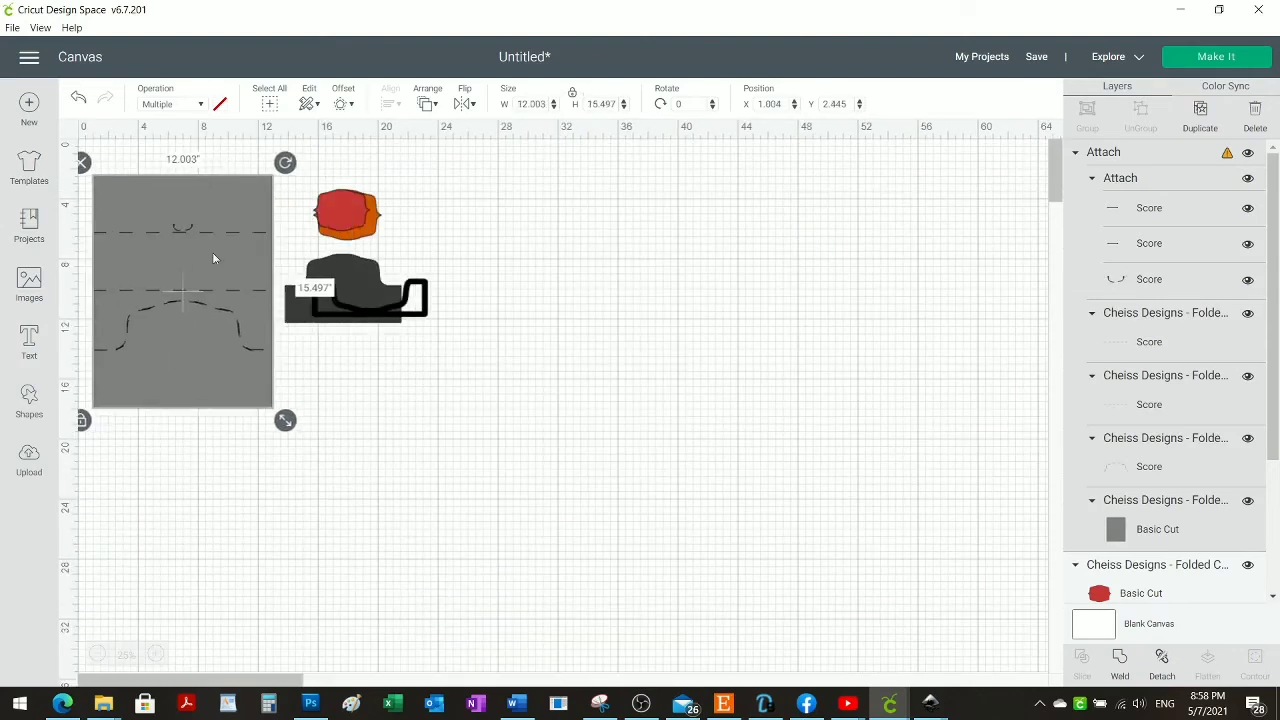
left_click(690, 389)
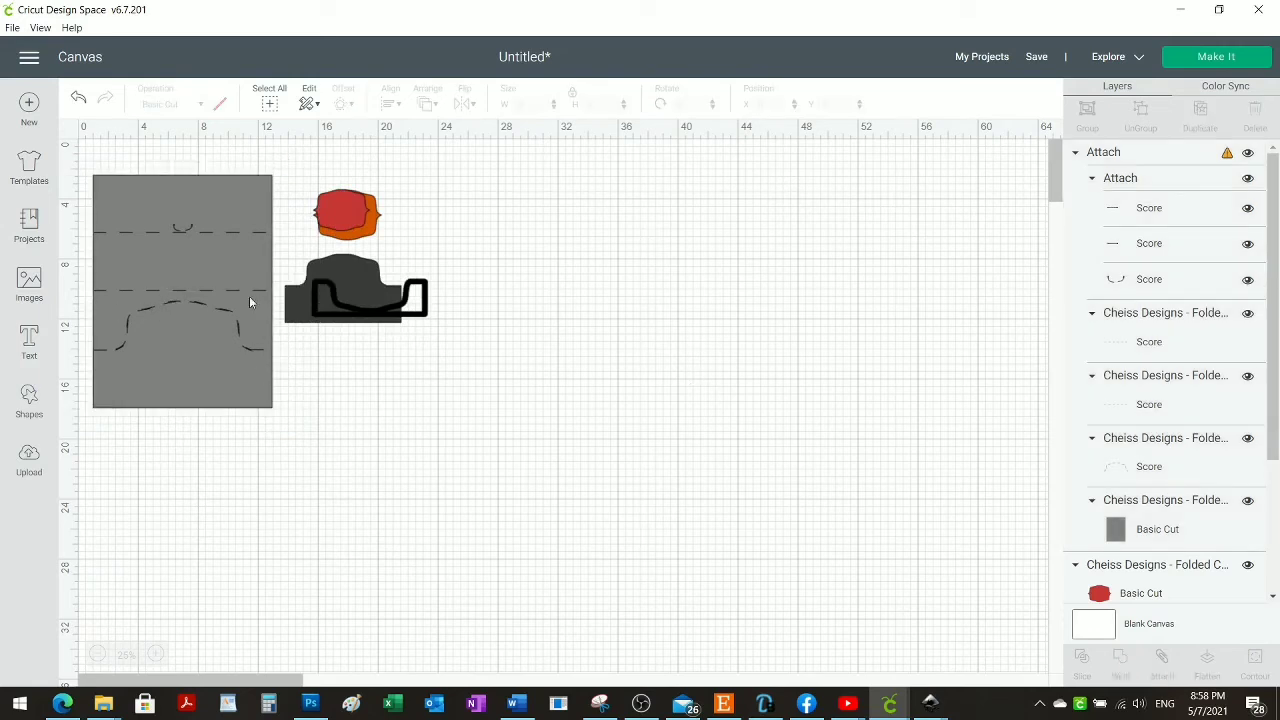
left_click_drag(347, 259, 373, 262)
left_click(428, 400)
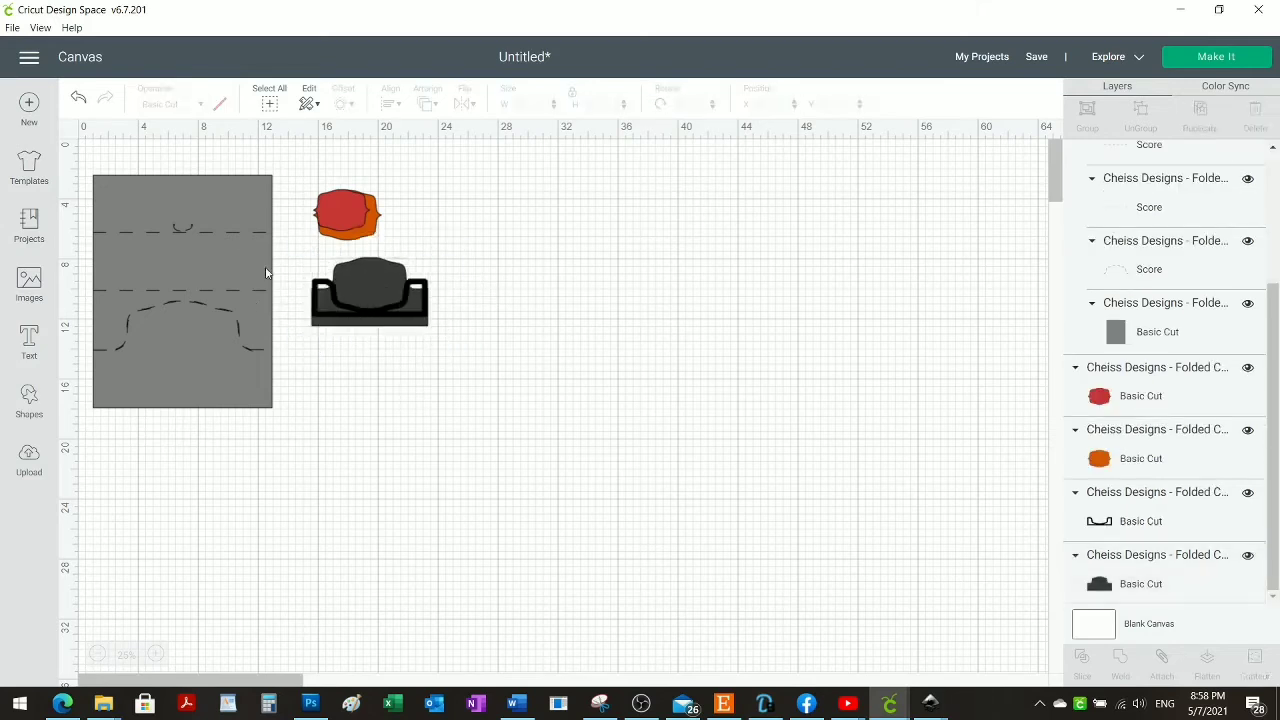
left_click_drag(84, 159, 297, 432)
left_click(457, 490)
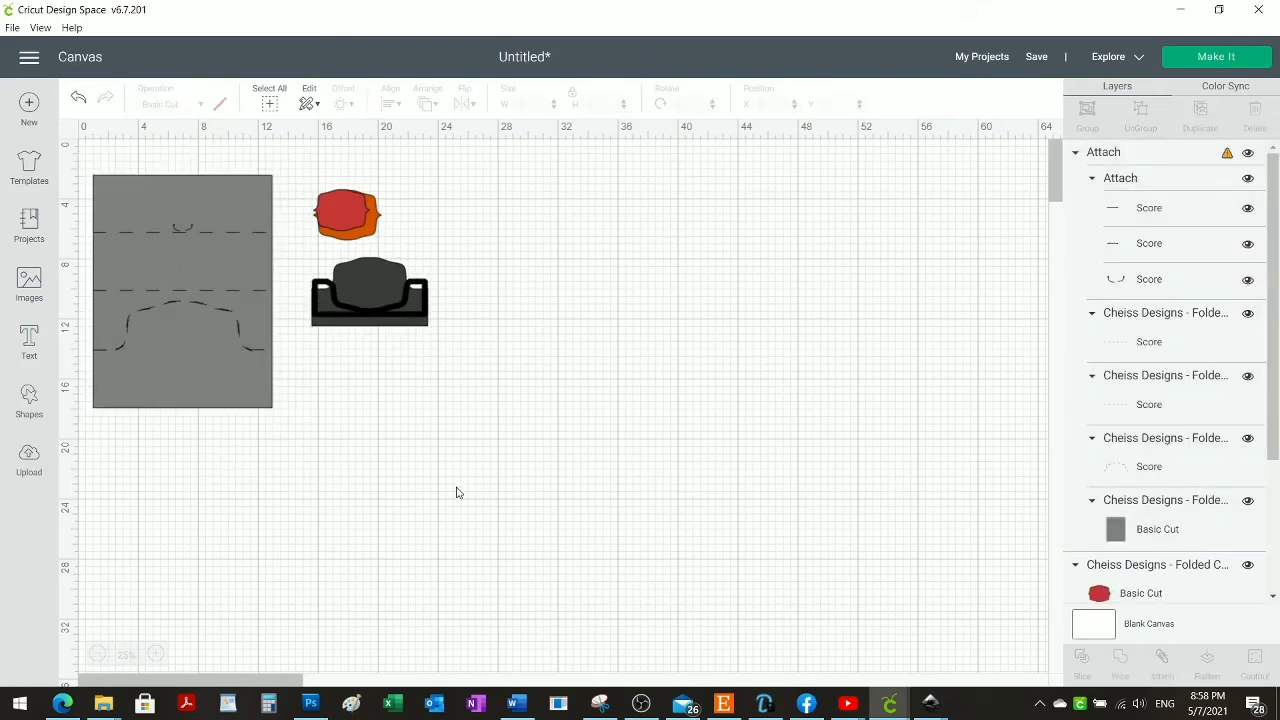
Try to send the project to mat preparation with the gray card base at its oversized dimensions.
left_click(208, 334)
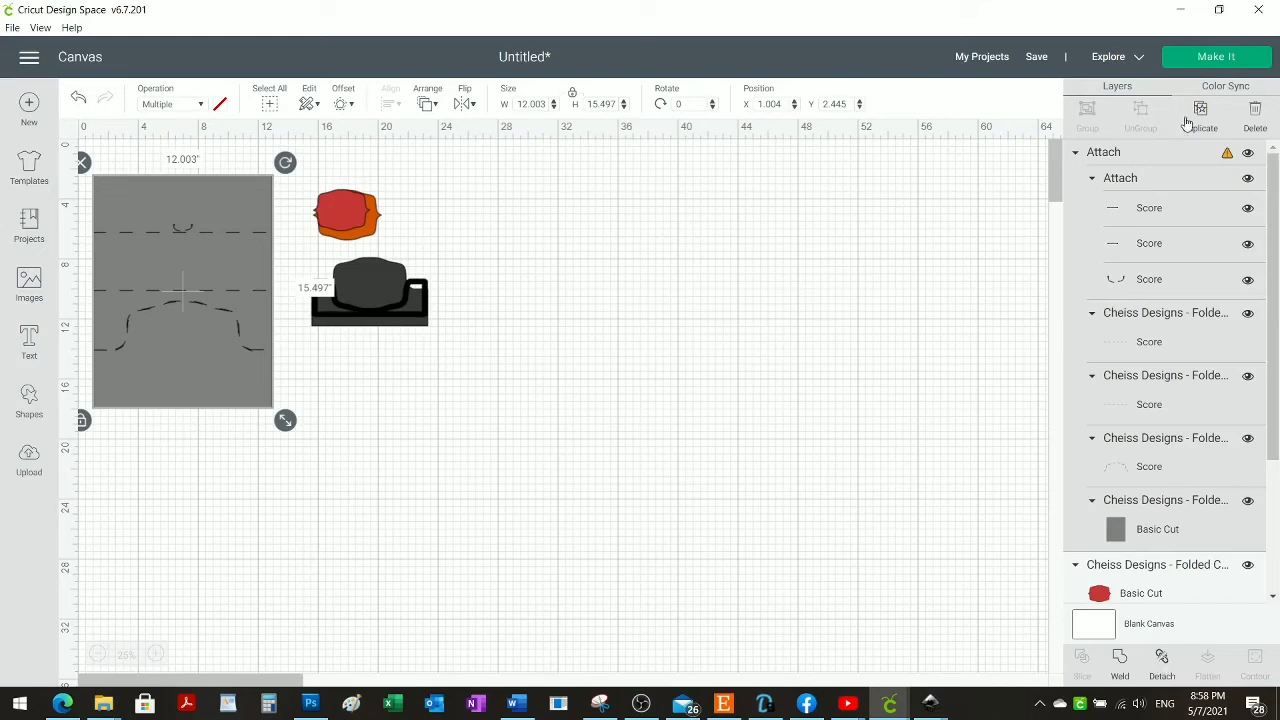
left_click(1203, 62)
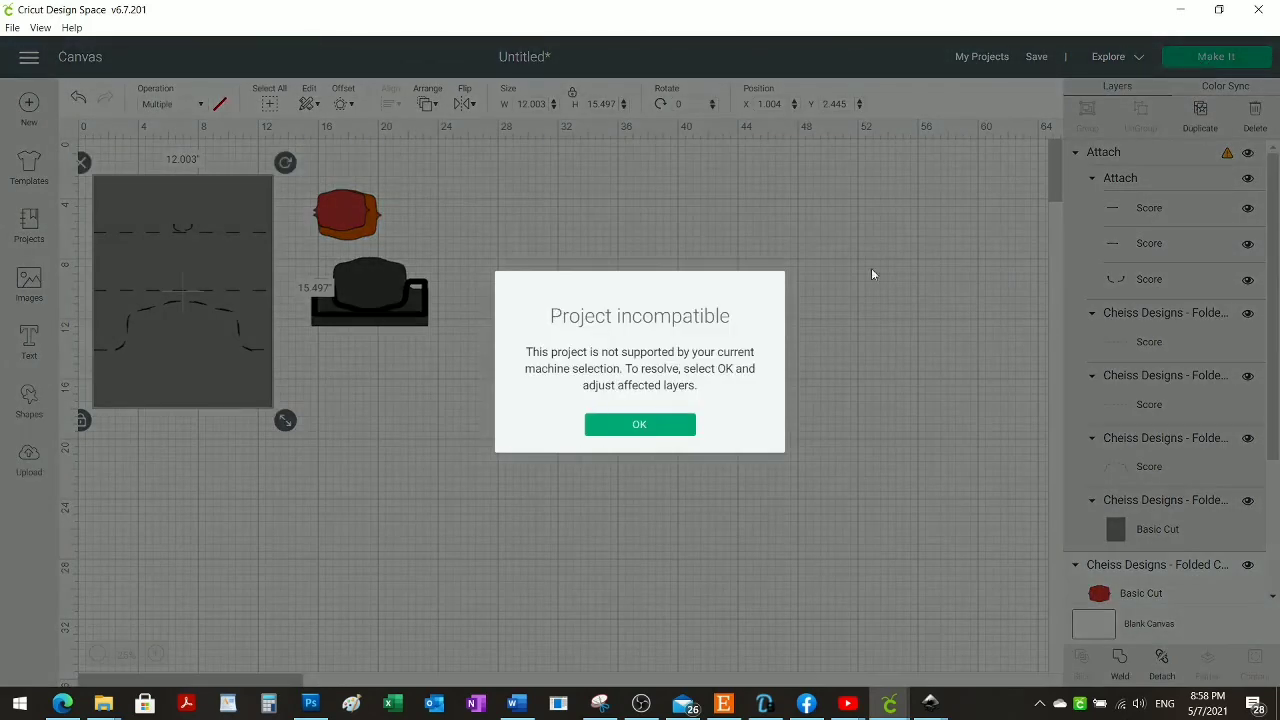
left_click(640, 425)
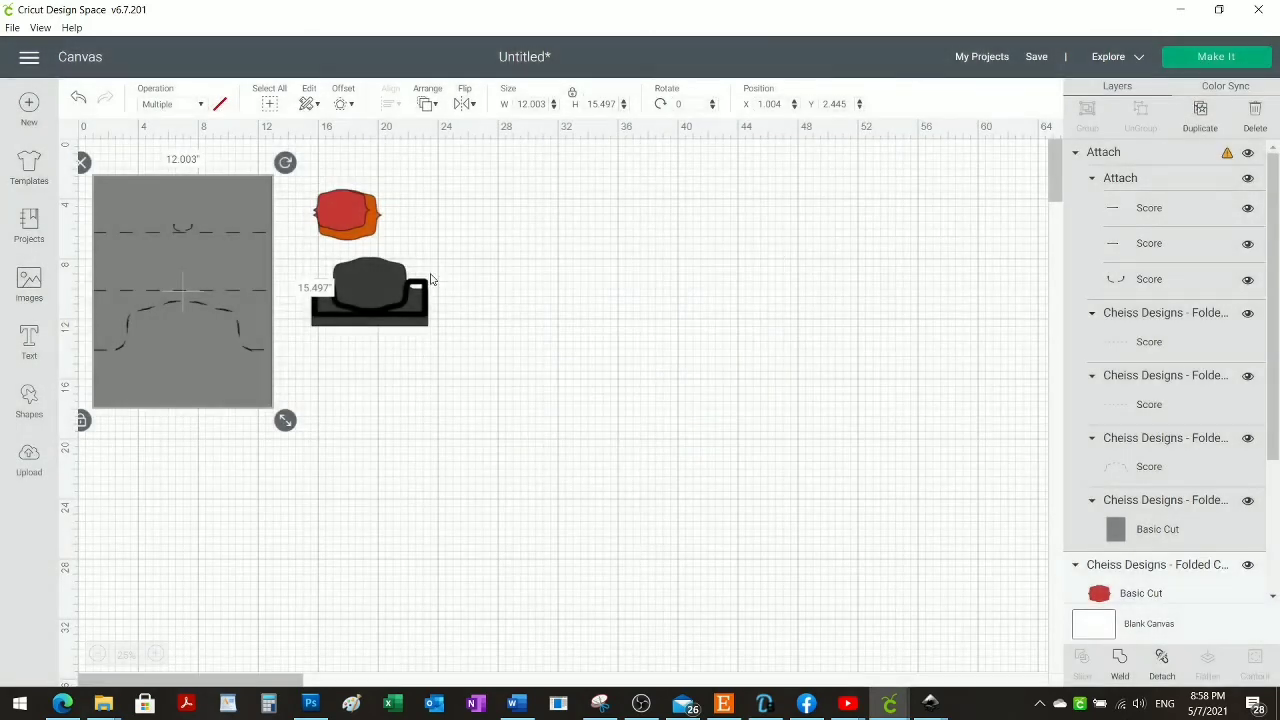
Try widths of about 6.885" and 15.991" for the gray card base, and reduce it to about 11.131" by 14.372".
left_click_drag(285, 420, 207, 321)
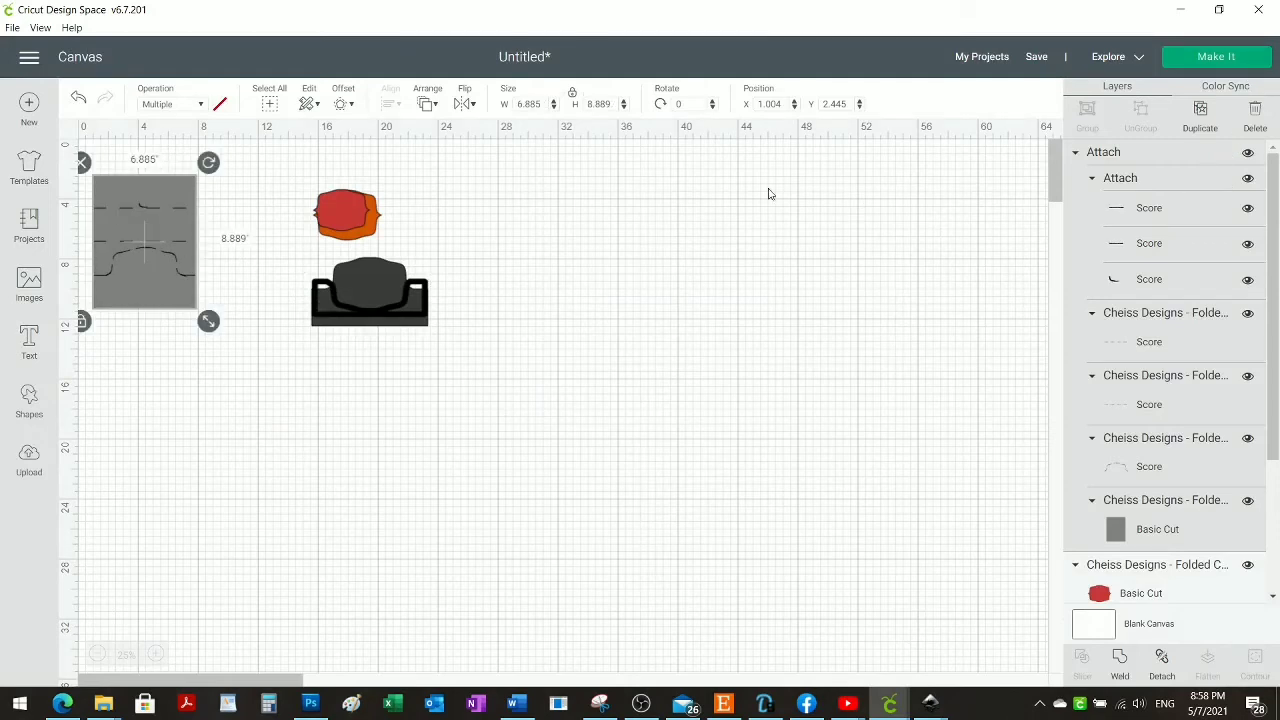
left_click_drag(209, 324, 346, 423)
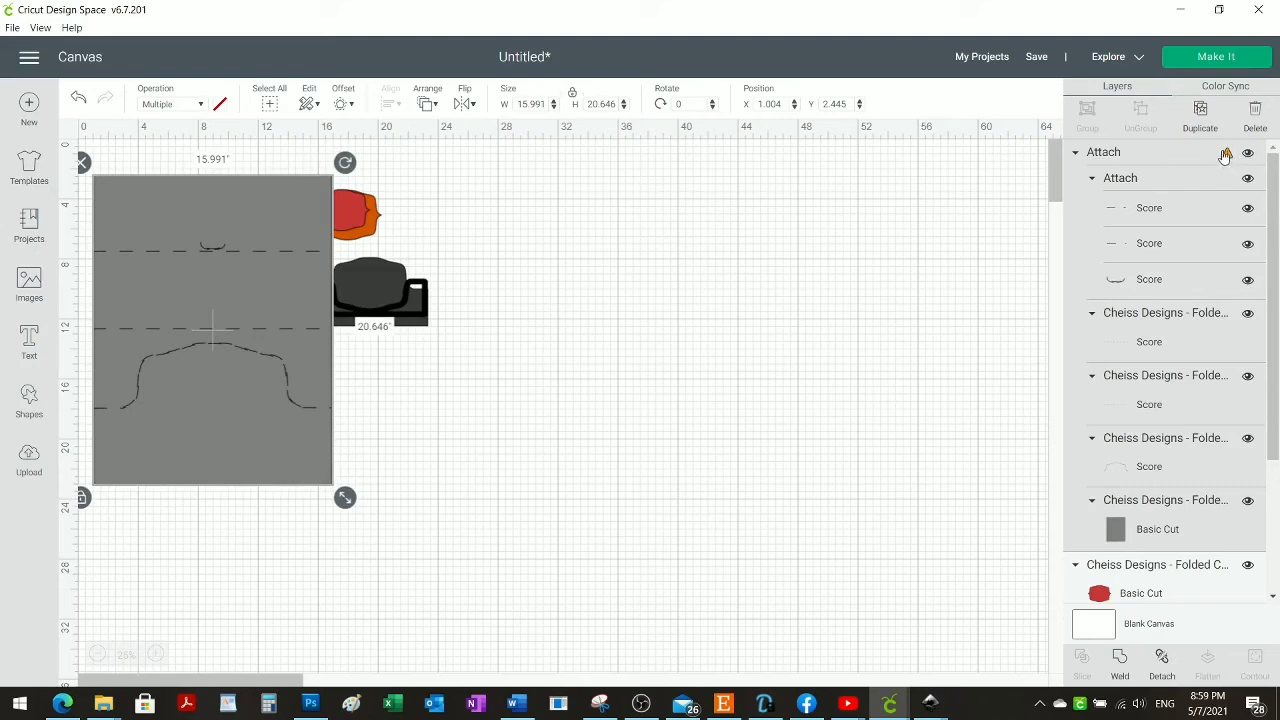
left_click_drag(345, 497, 251, 405)
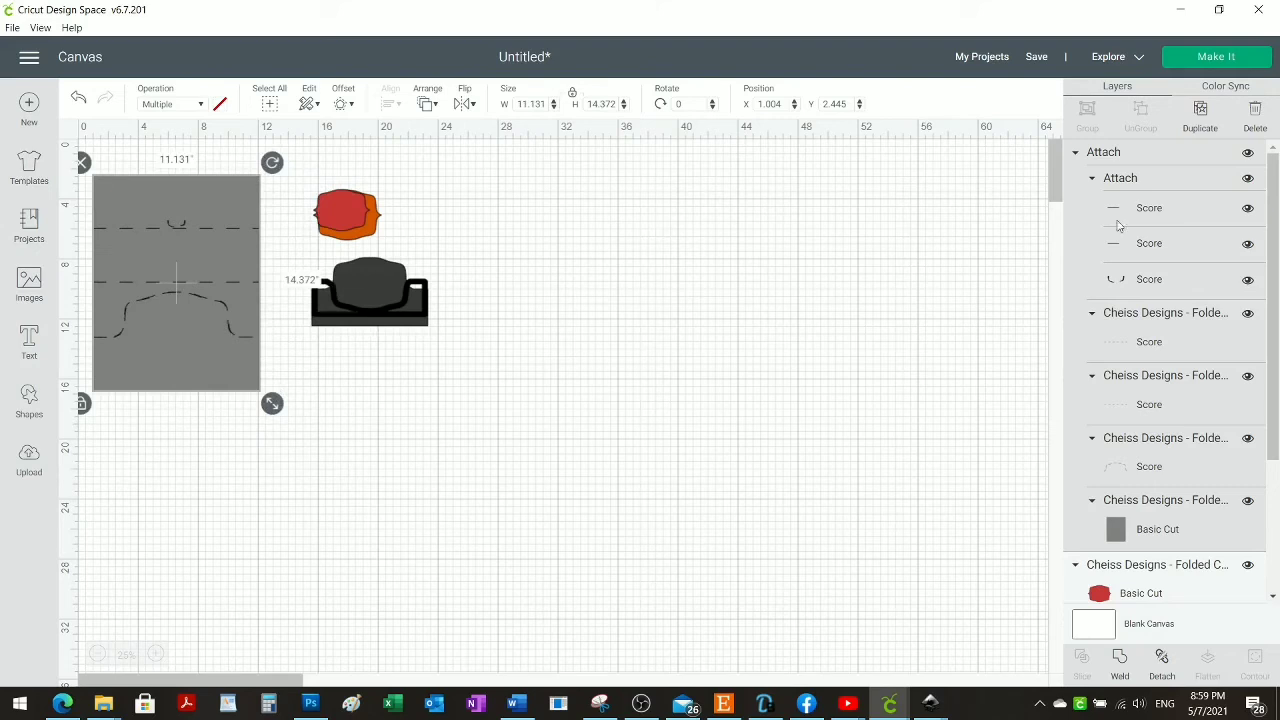
Preview the mats, accept the larger 12" x 24" mat for the card base, check its placement and return to the canvas.
left_click(1218, 58)
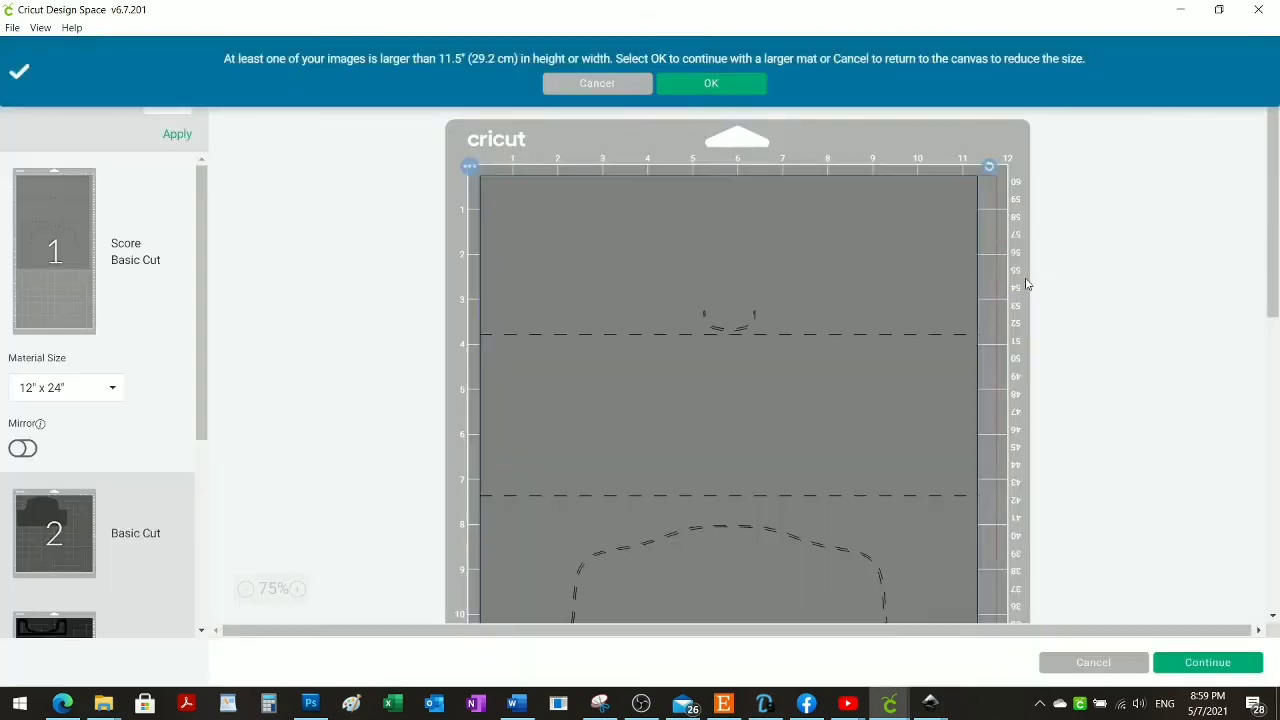
left_click(695, 88)
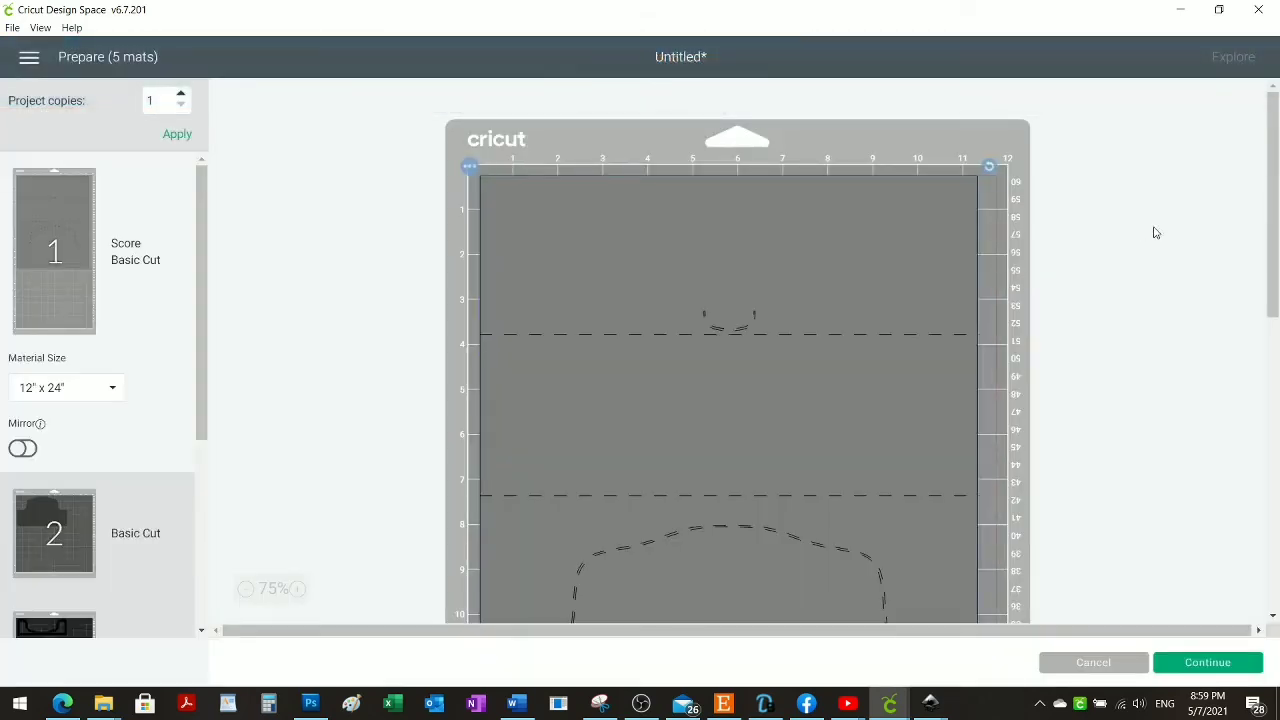
left_click_drag(1273, 280, 1194, 200)
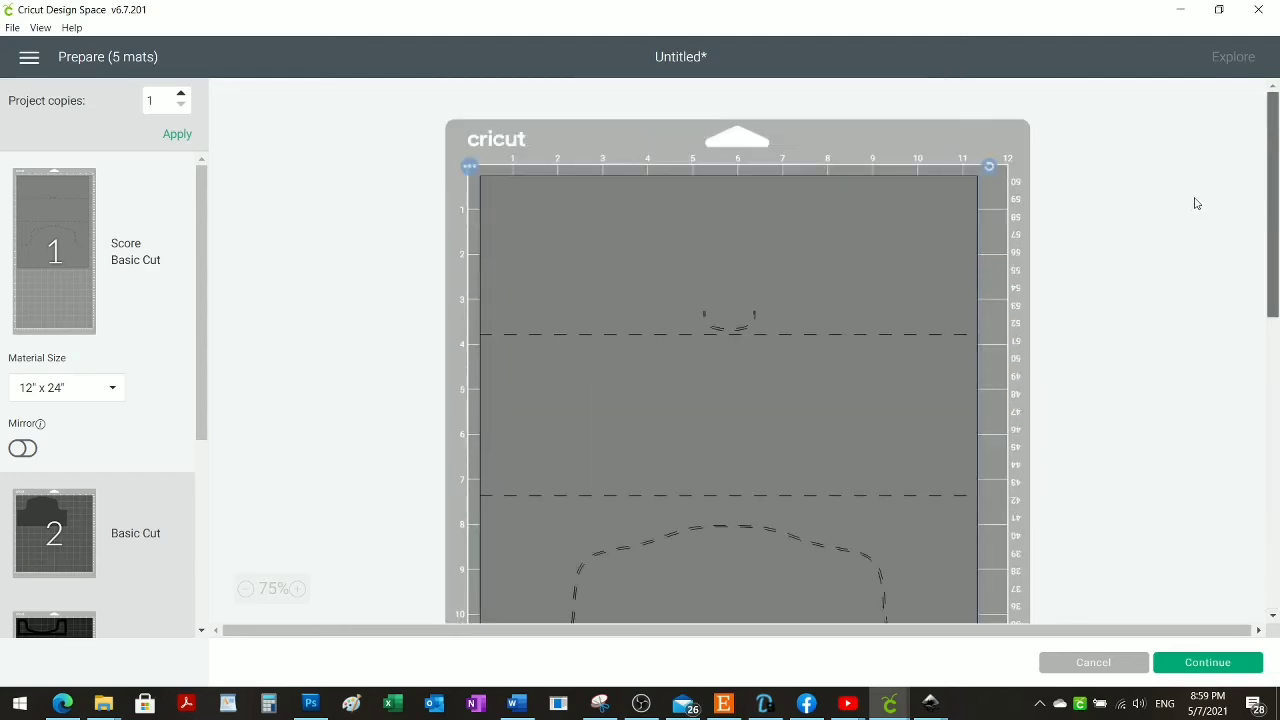
left_click(1085, 664)
Reduce the gray card base to about 7.605" wide by 9.819" high and check its placement in the mat preview.
left_click_drag(251, 391, 177, 320)
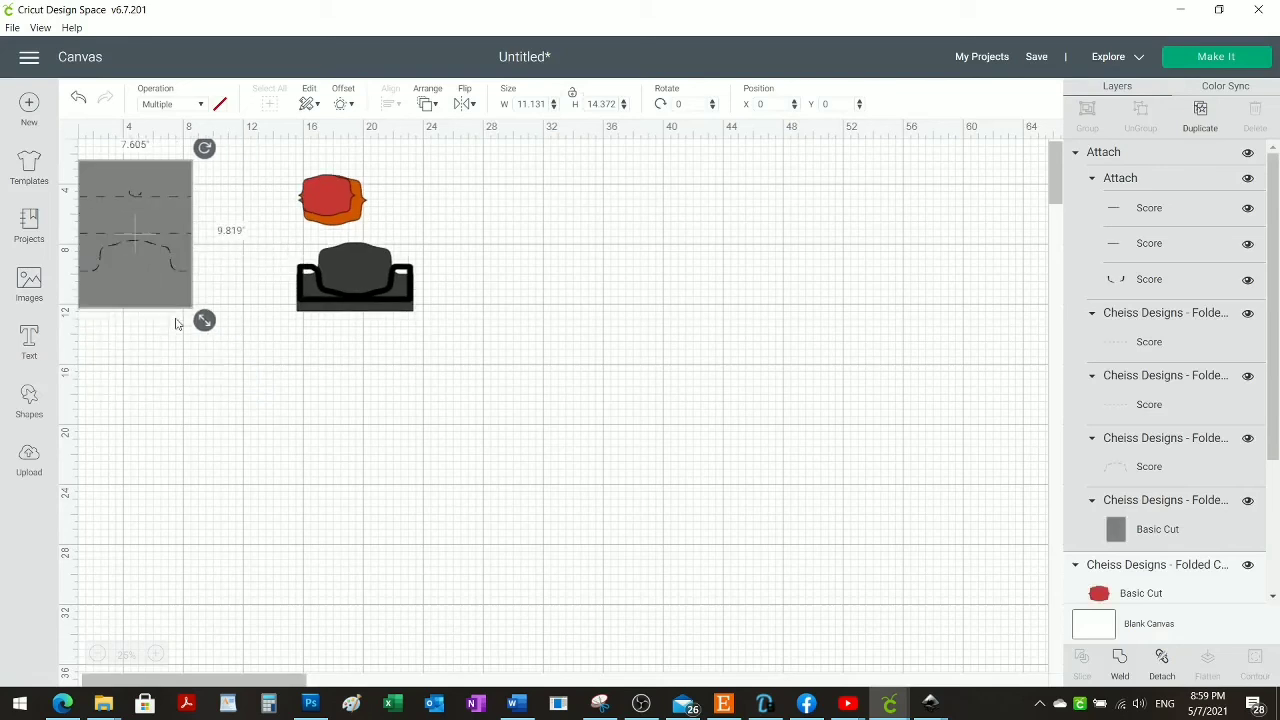
left_click(1212, 60)
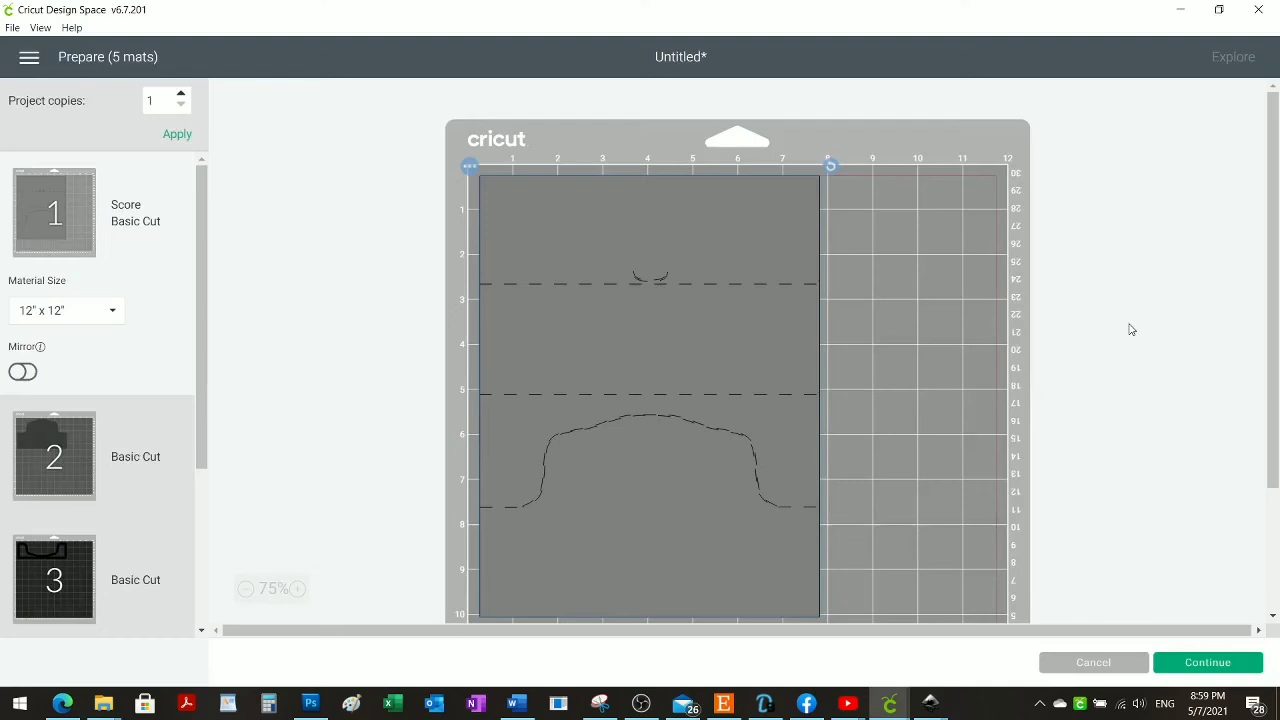
left_click_drag(1274, 362, 1251, 283)
Examine the separate mats holding the dark panel, the black frame, the red label and the orange label.
left_click(72, 442)
left_click_drag(201, 402, 220, 508)
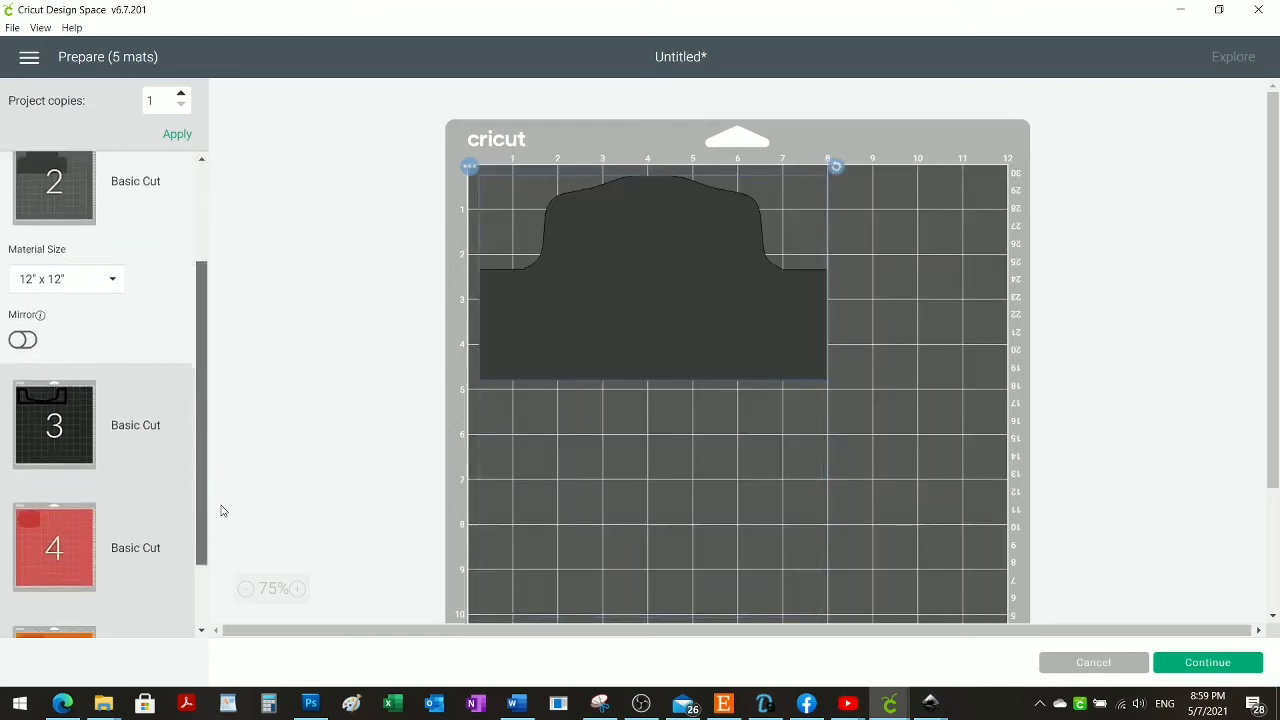
left_click(60, 395)
left_click(66, 515)
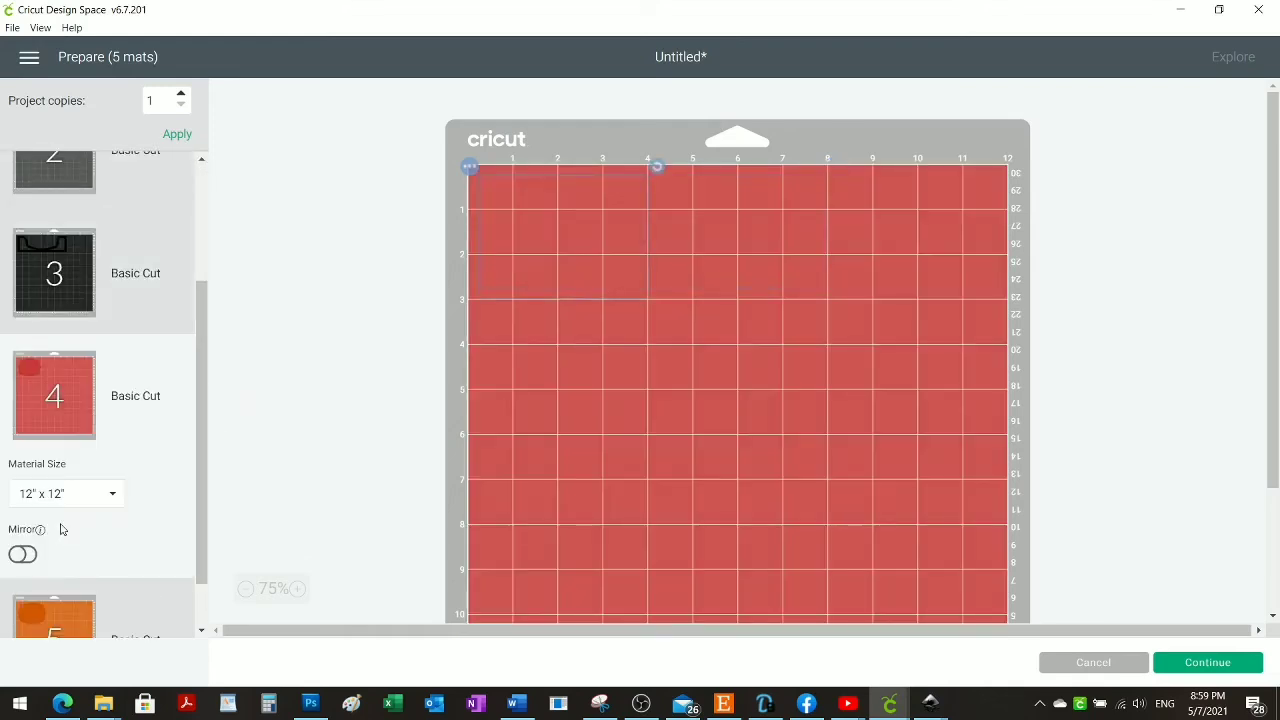
left_click(70, 616)
left_click_drag(203, 450, 283, 324)
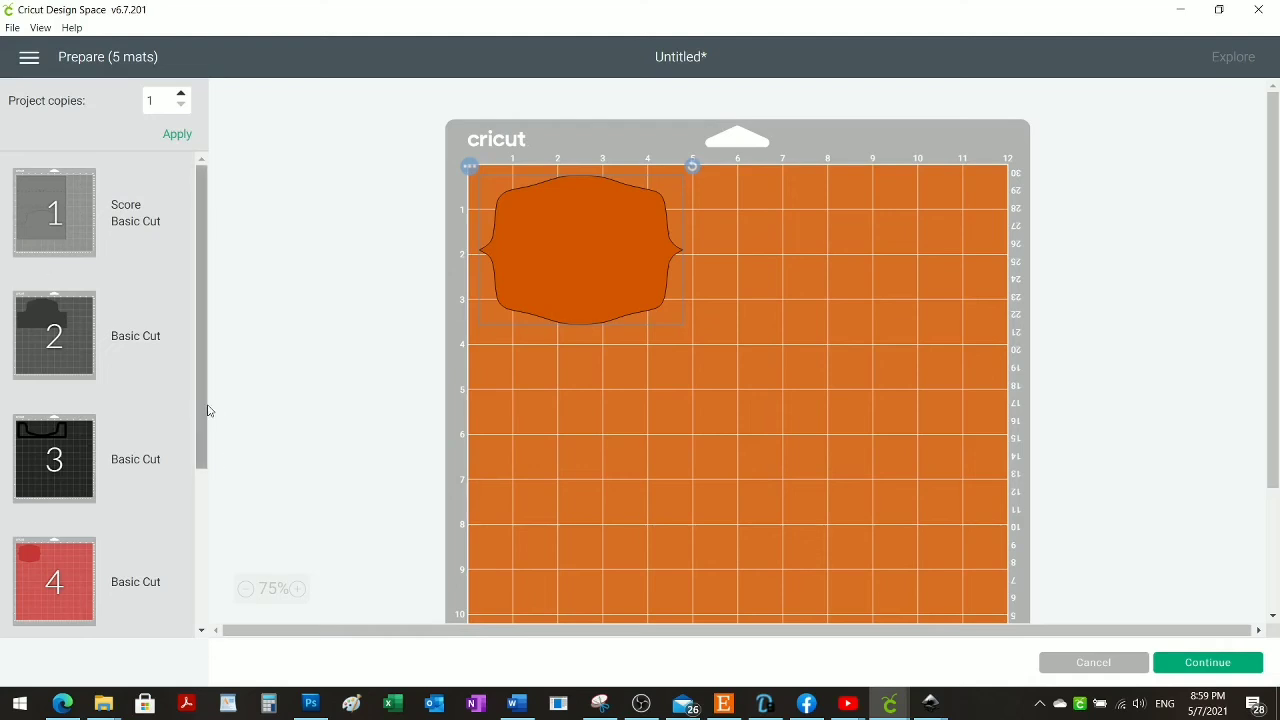
Review the whole mat list, recheck the score lines on the gray card base's mat, and return to the canvas.
left_click_drag(203, 406, 85, 255)
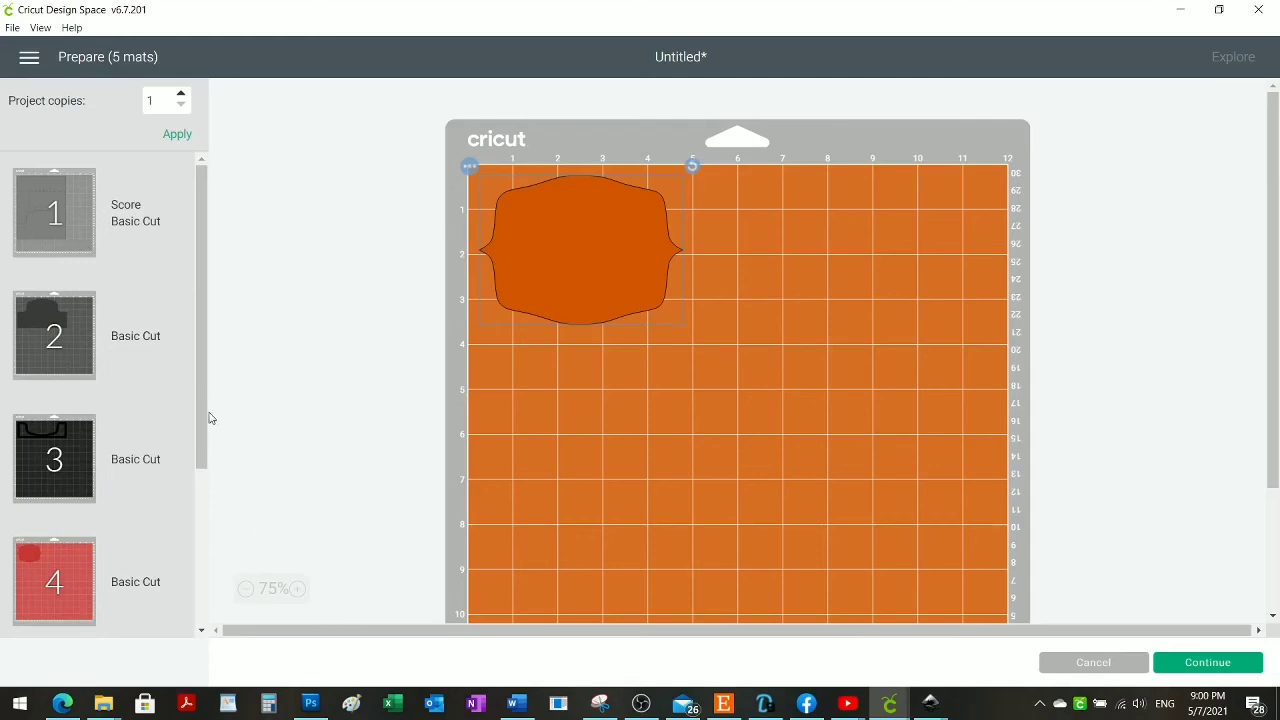
left_click_drag(197, 411, 224, 549)
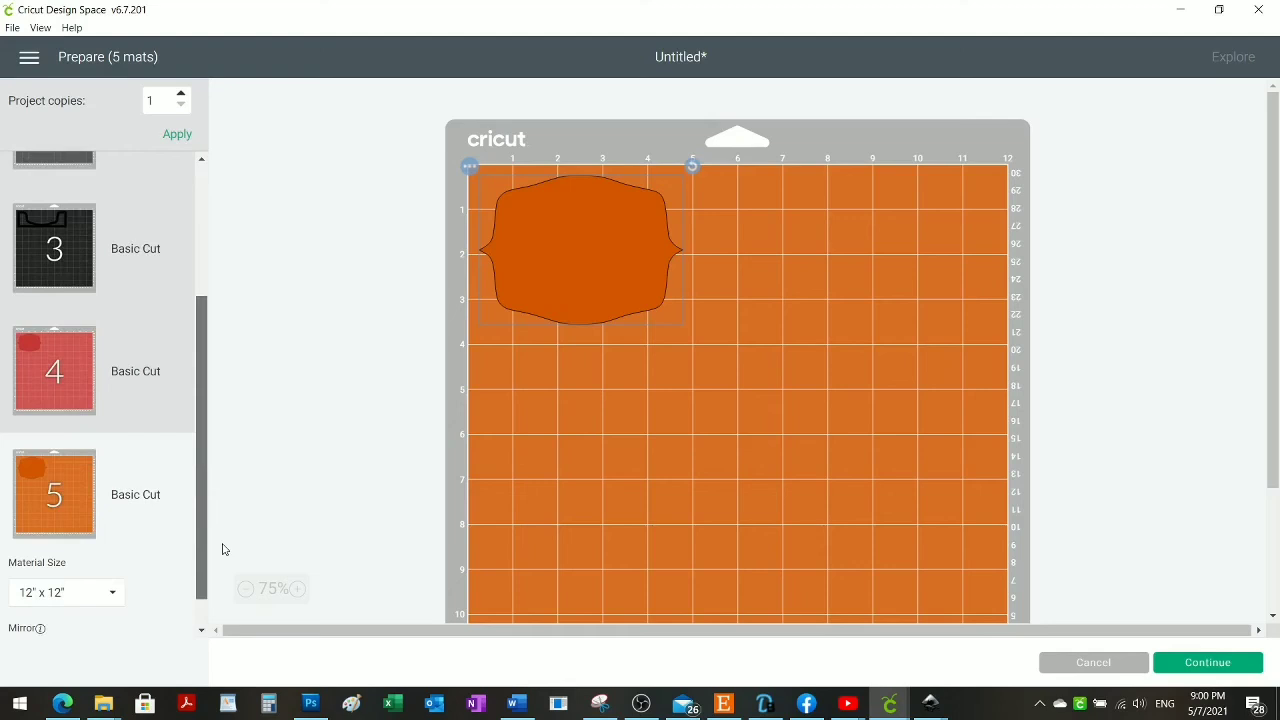
left_click_drag(208, 531, 193, 366)
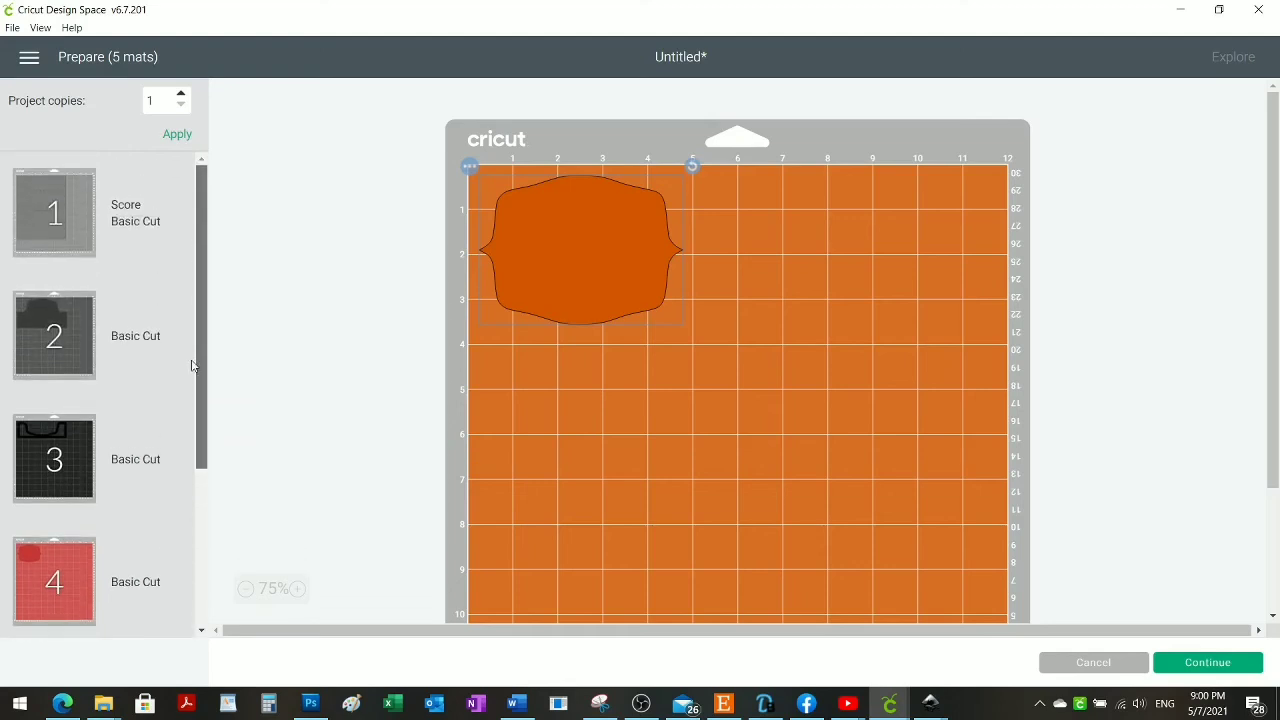
left_click_drag(203, 430, 217, 575)
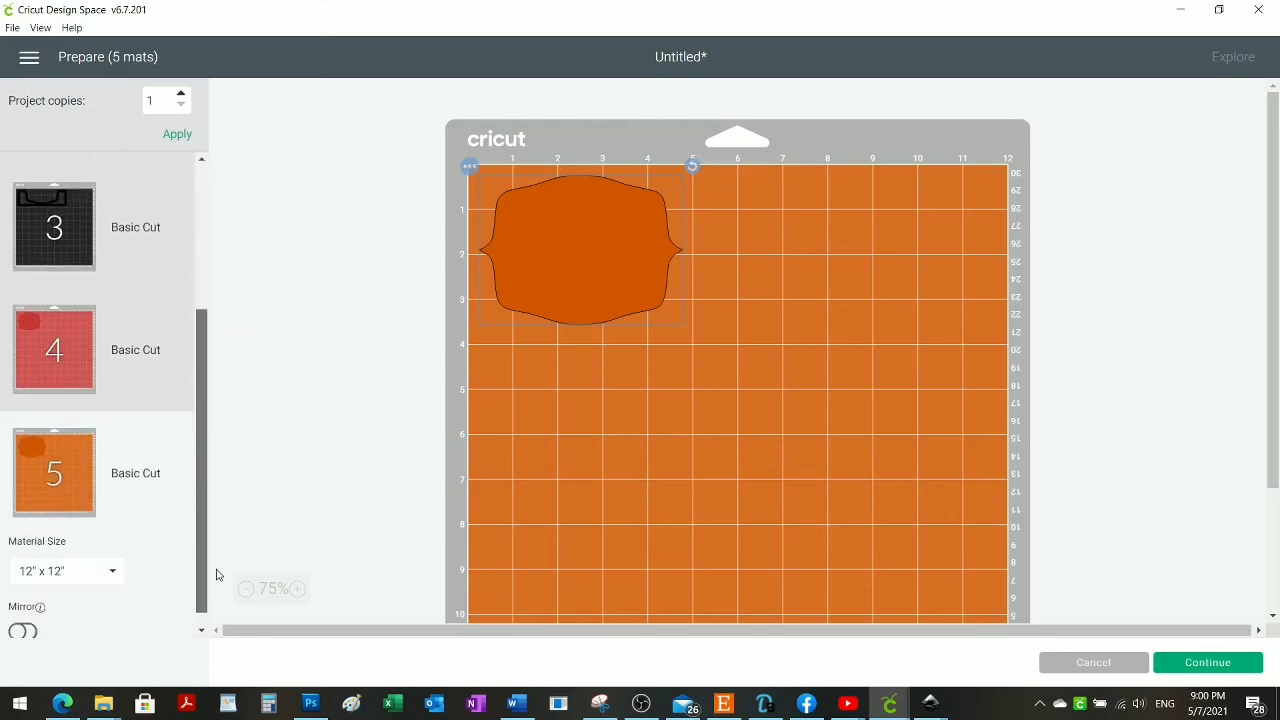
left_click_drag(209, 571, 205, 410)
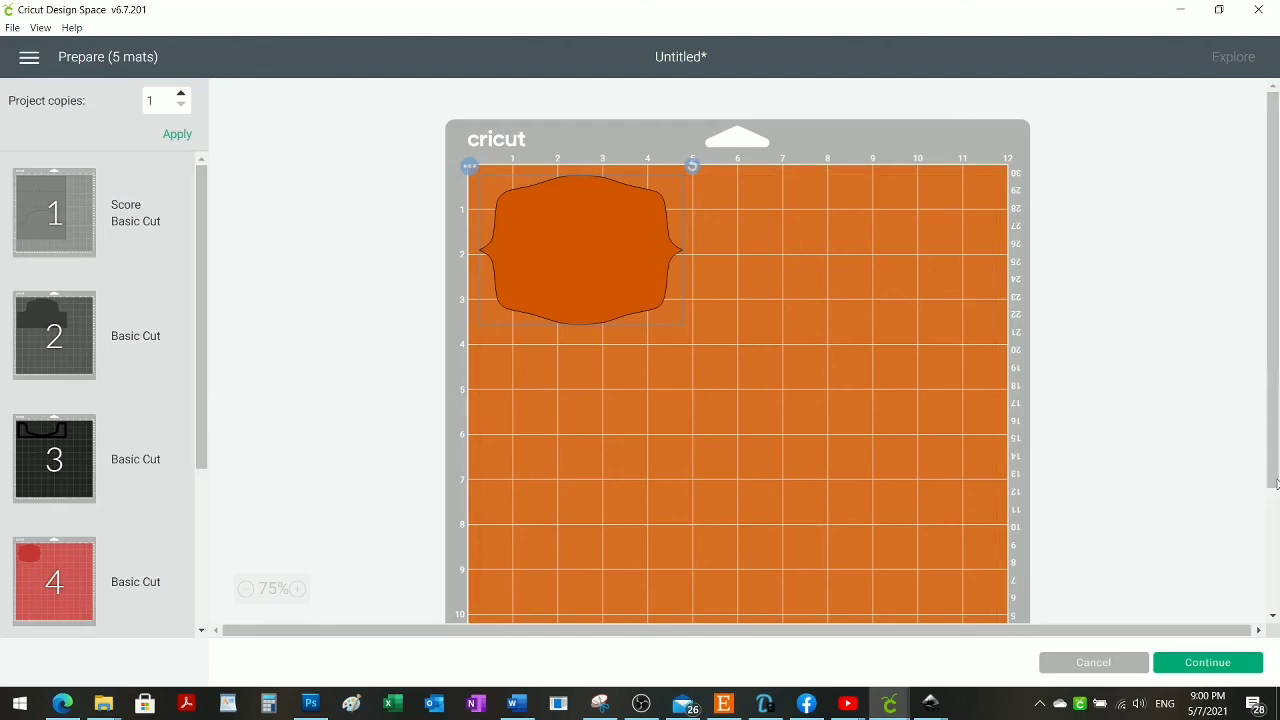
left_click_drag(1273, 472, 1206, 244)
left_click(47, 212)
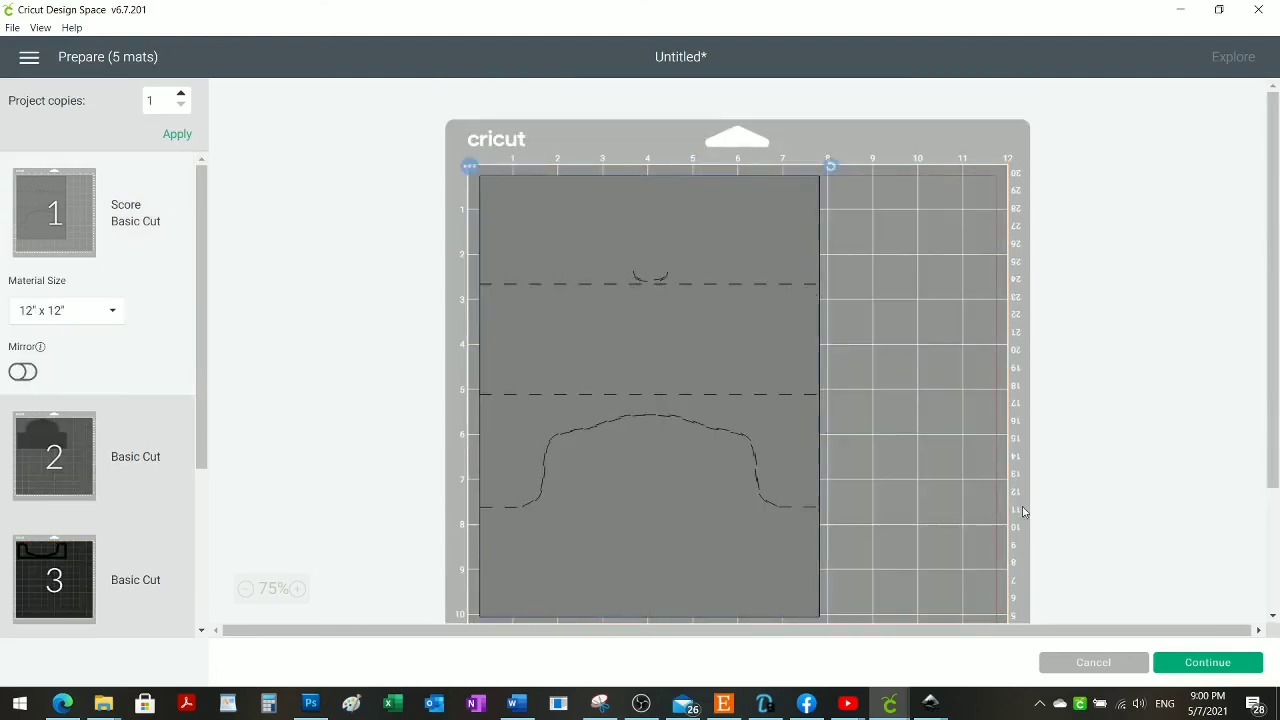
left_click(1105, 662)
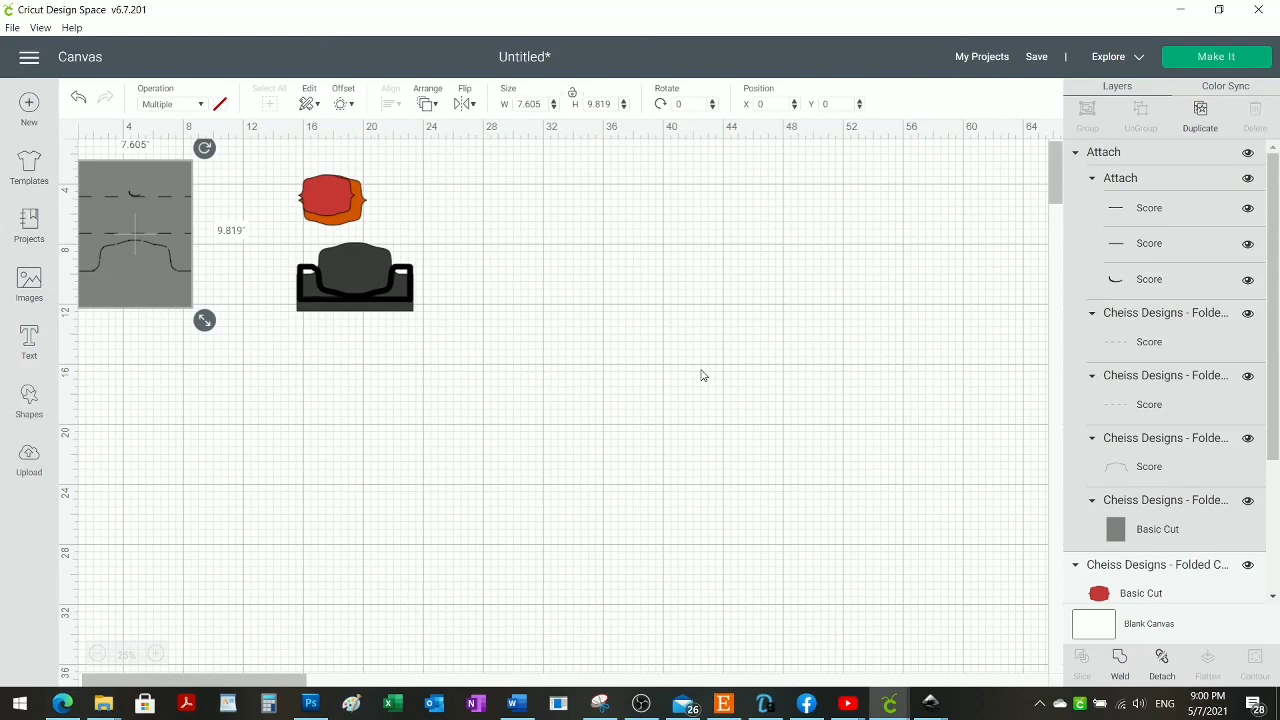
Enlarge the gray card base to about 12.38" wide, and reduce it to about 8.768" wide by 11.32" high.
left_click_drag(205, 321, 280, 386)
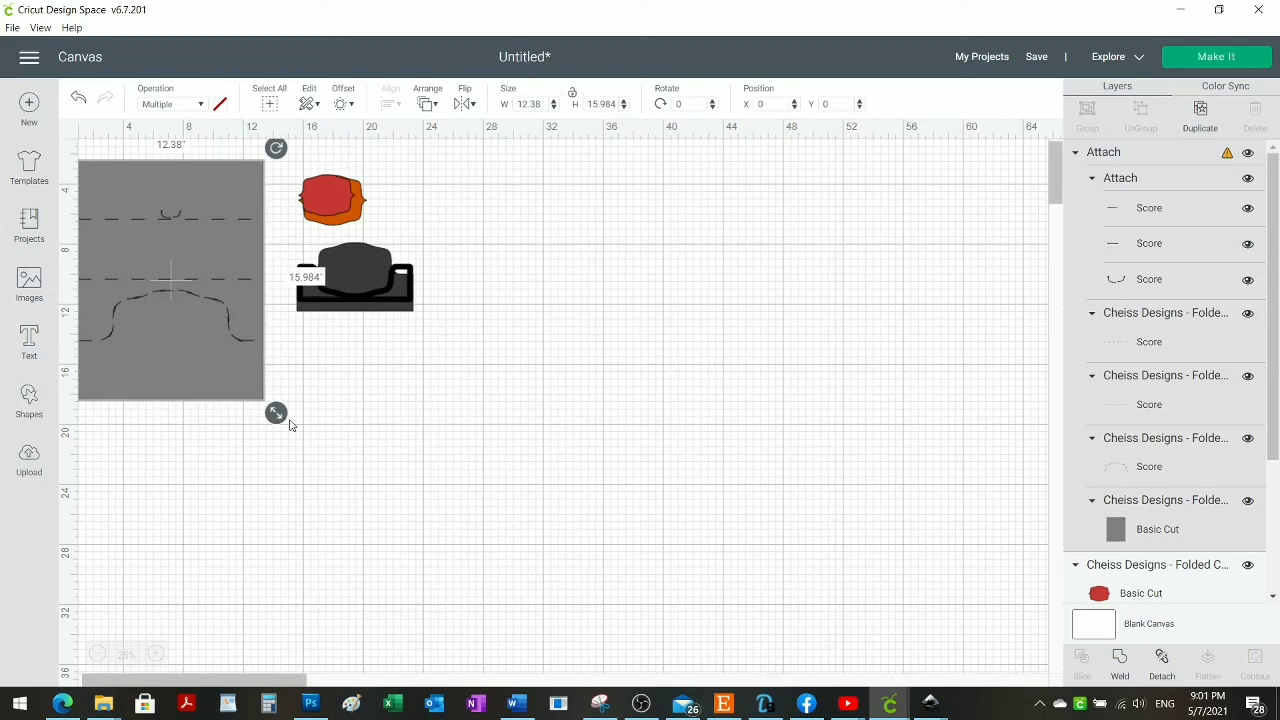
left_click_drag(276, 413, 223, 343)
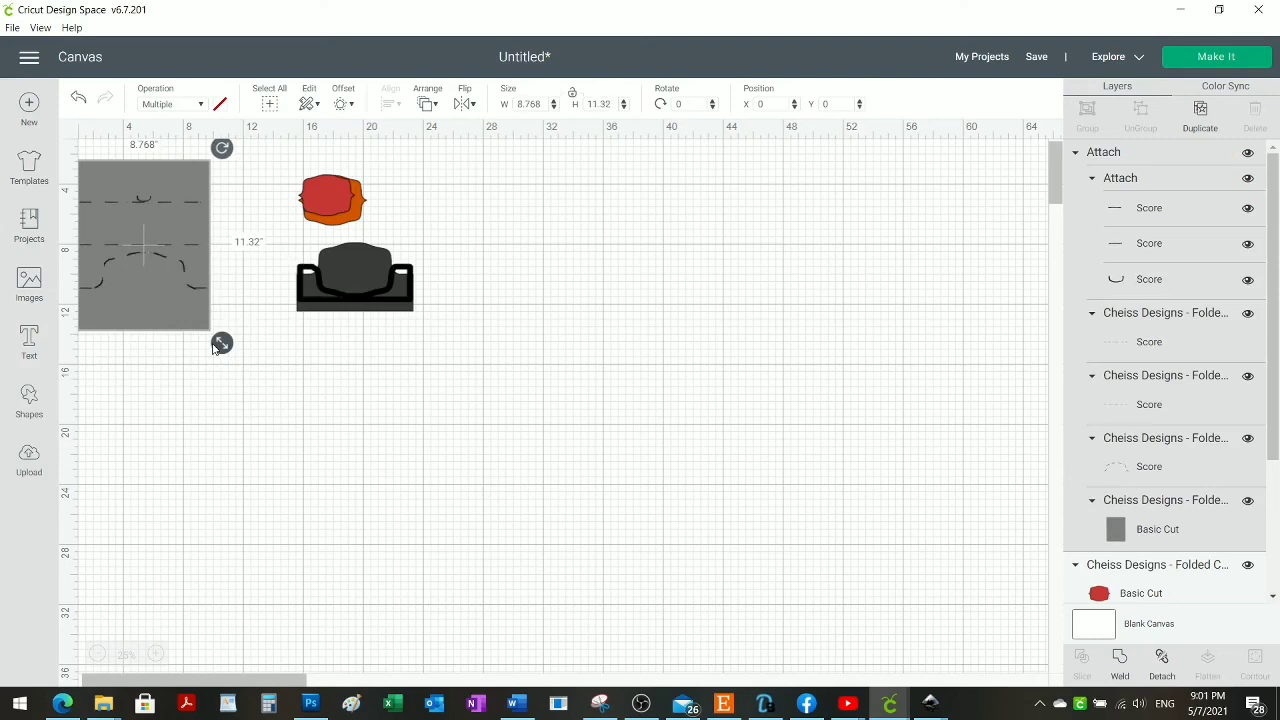